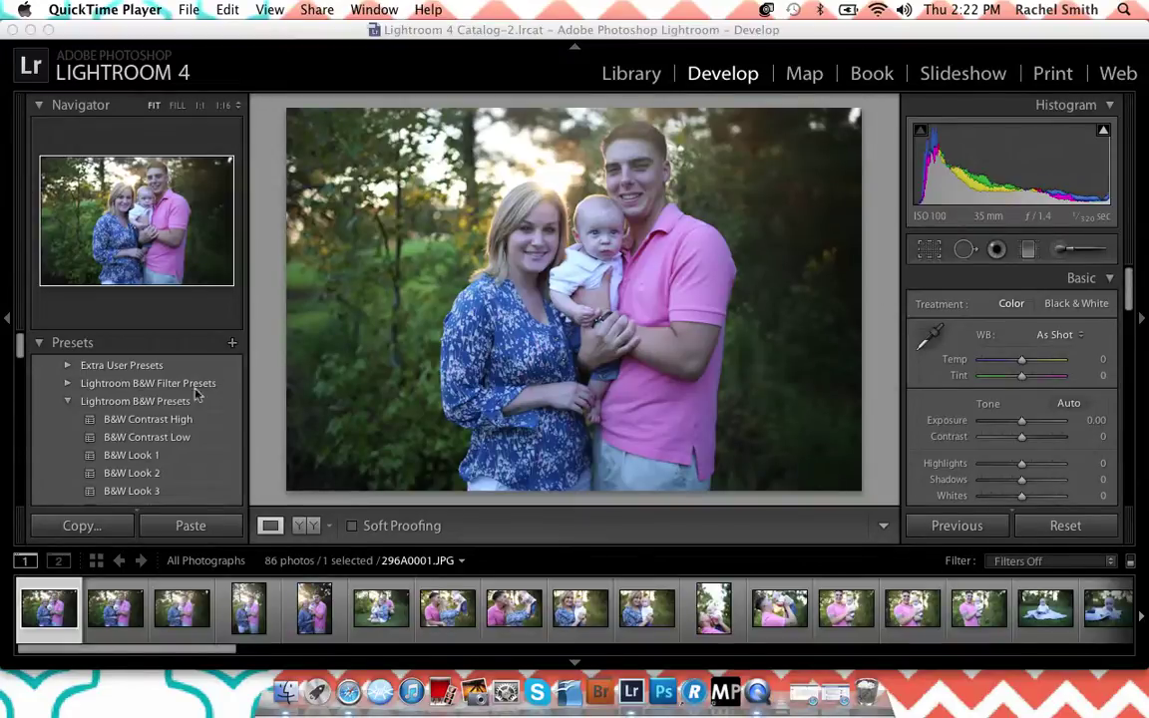
# Step: Look through the preset folders, including the user, B&W filter and B&W presets, and browse the photos in the filmstrip
pyautogui.click(66, 403)
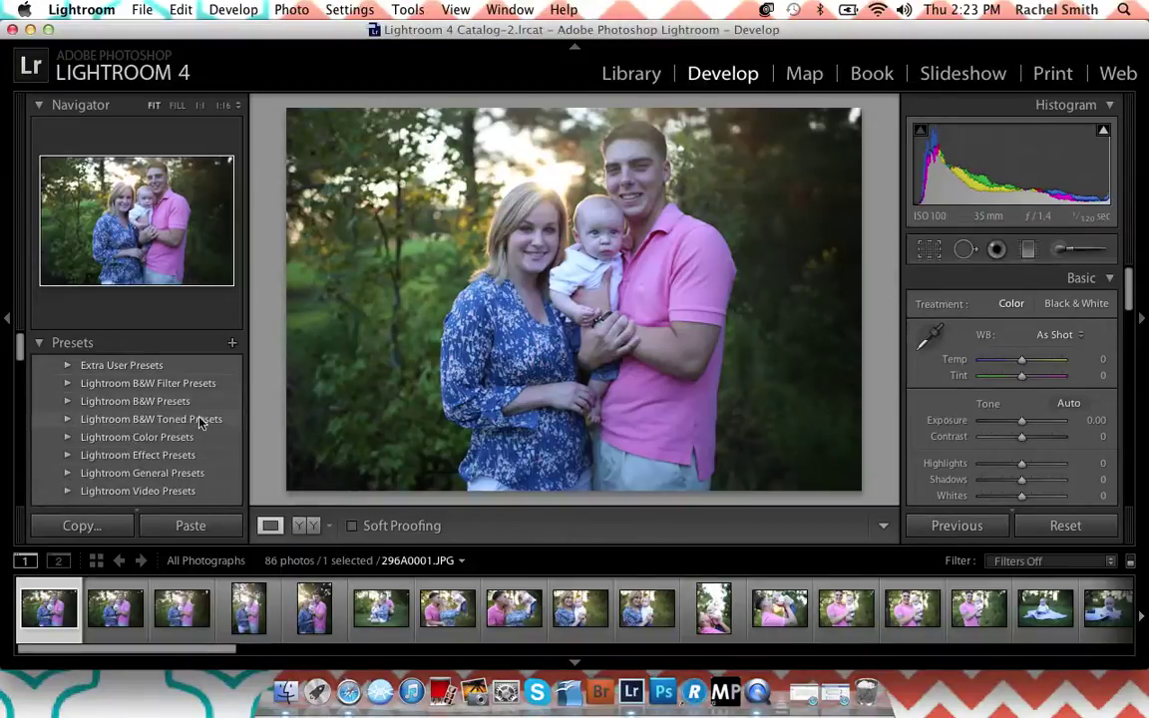
pyautogui.click(68, 473)
pyautogui.scroll(-5, 179, 374)
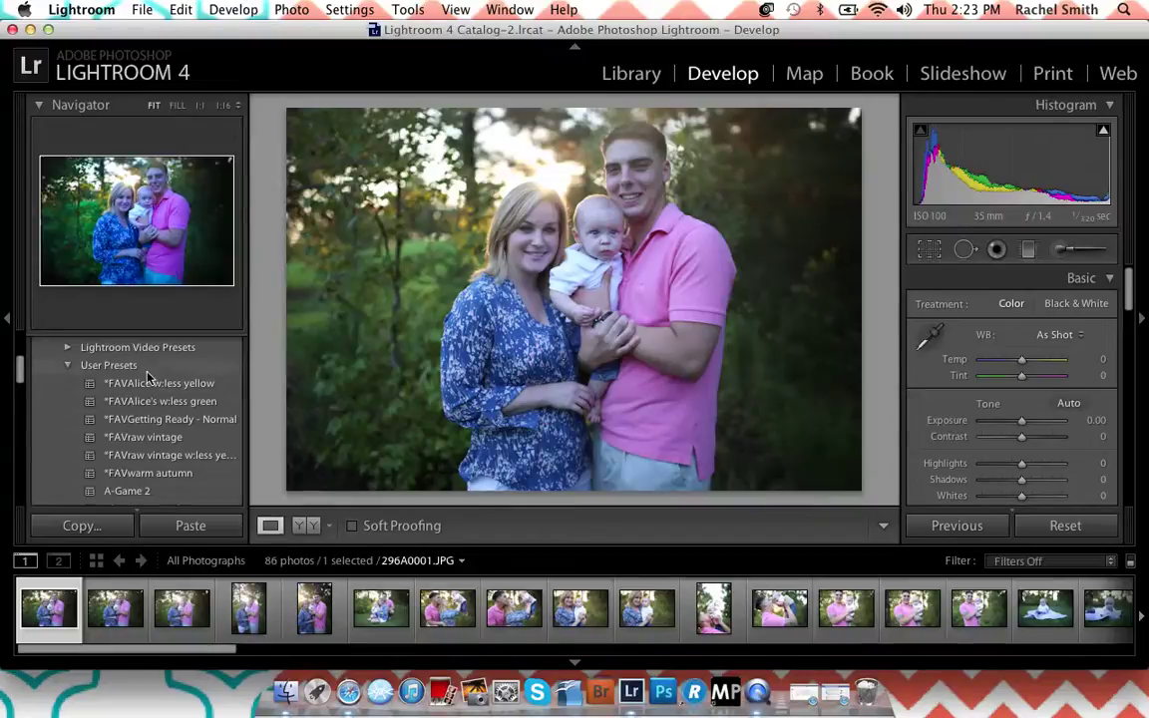
pyautogui.click(68, 366)
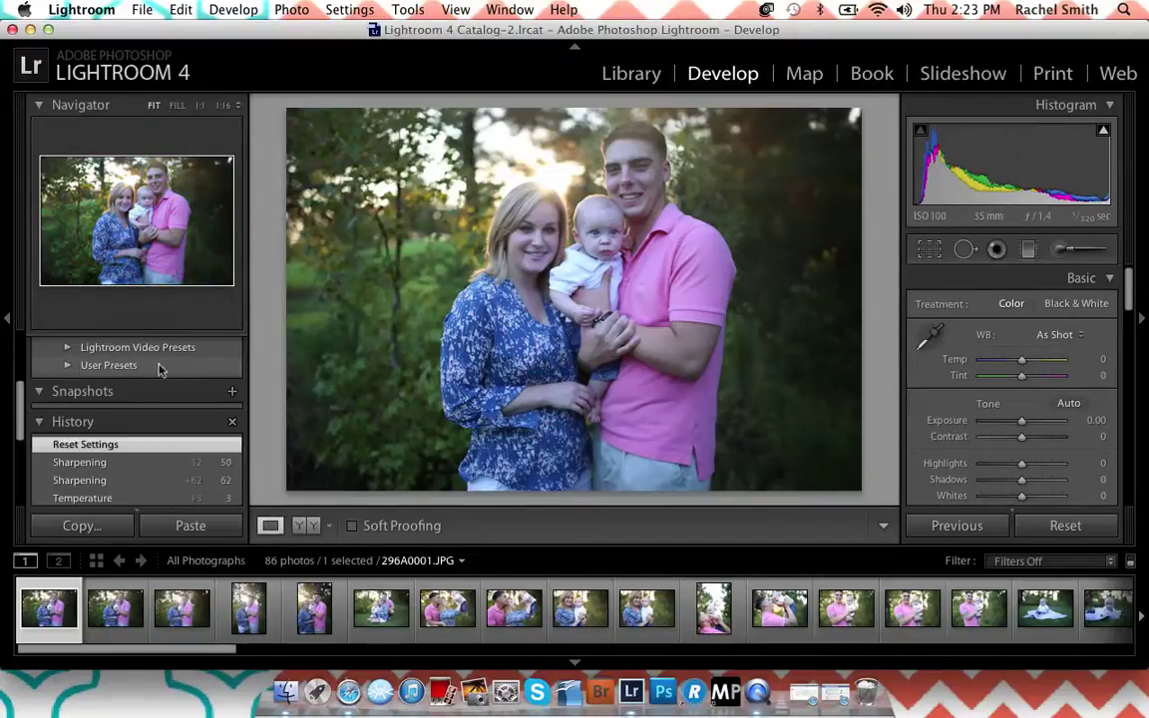
pyautogui.scroll(3, 186, 372)
pyautogui.scroll(5, 185, 372)
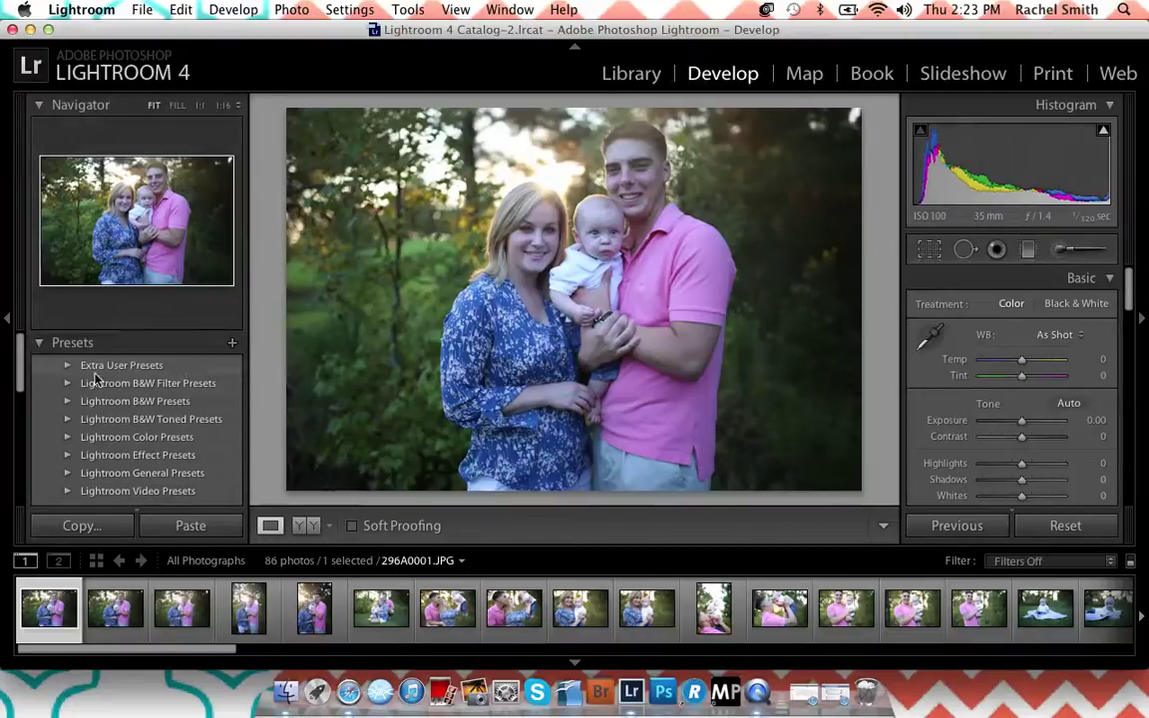
pyautogui.click(66, 385)
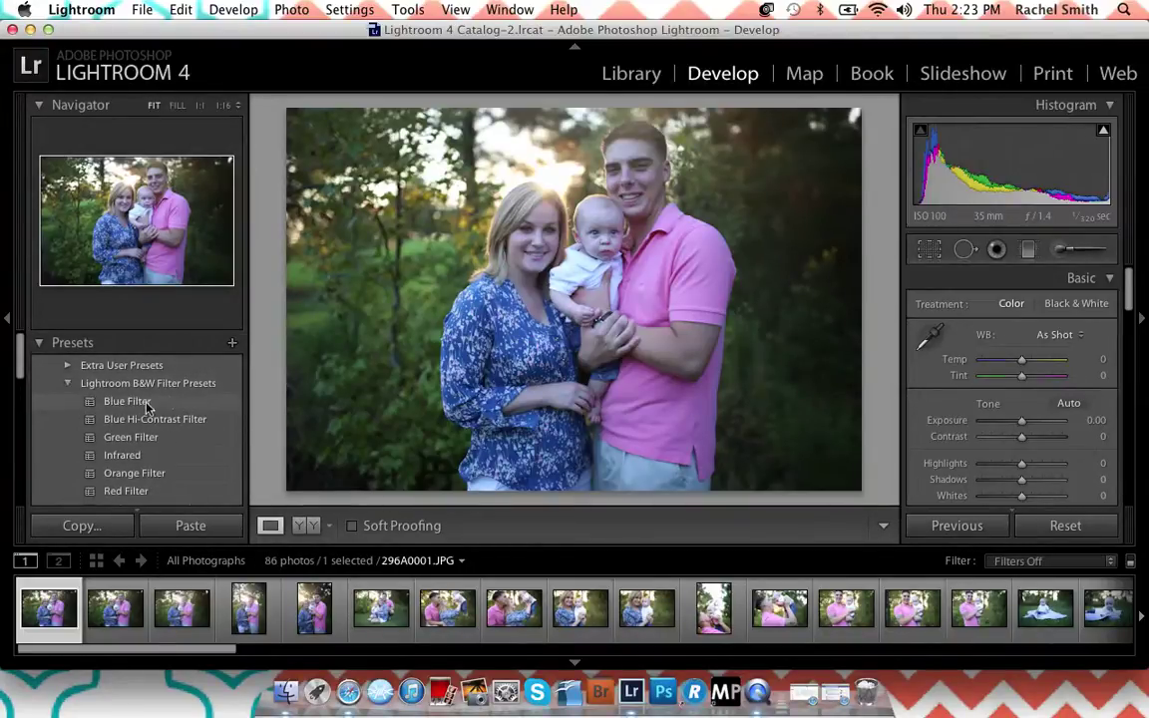
pyautogui.click(68, 384)
pyautogui.click(66, 402)
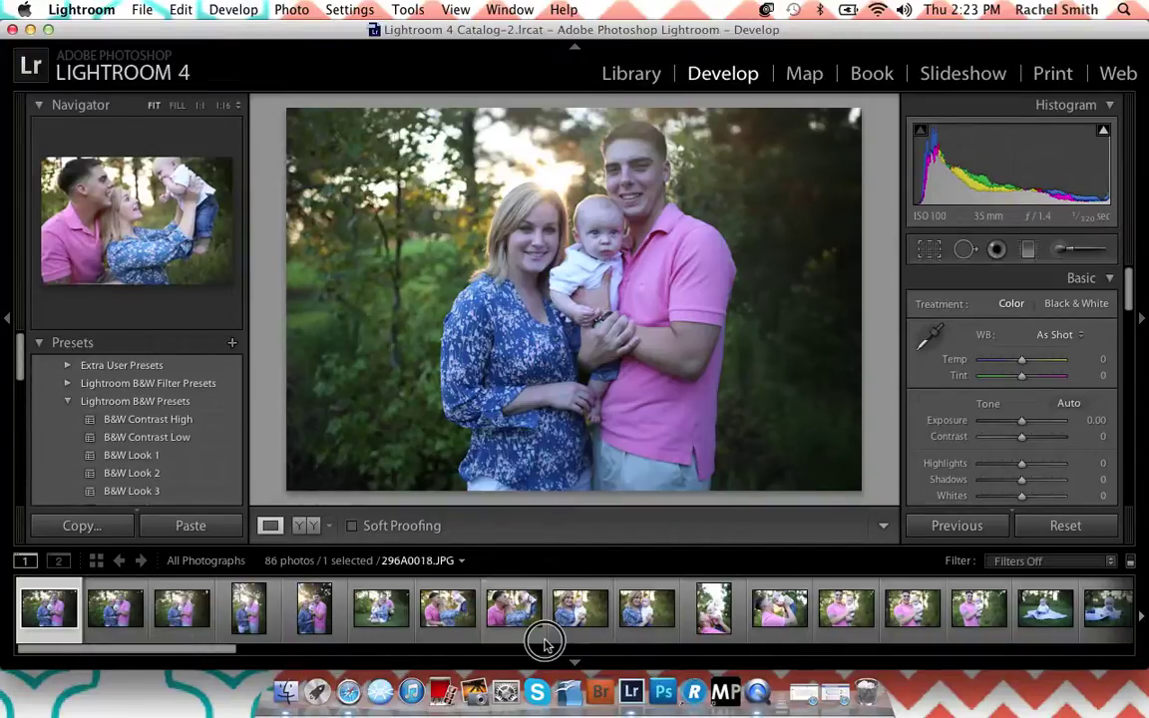
pyautogui.moveTo(199, 649); pyautogui.dragTo(967, 623)
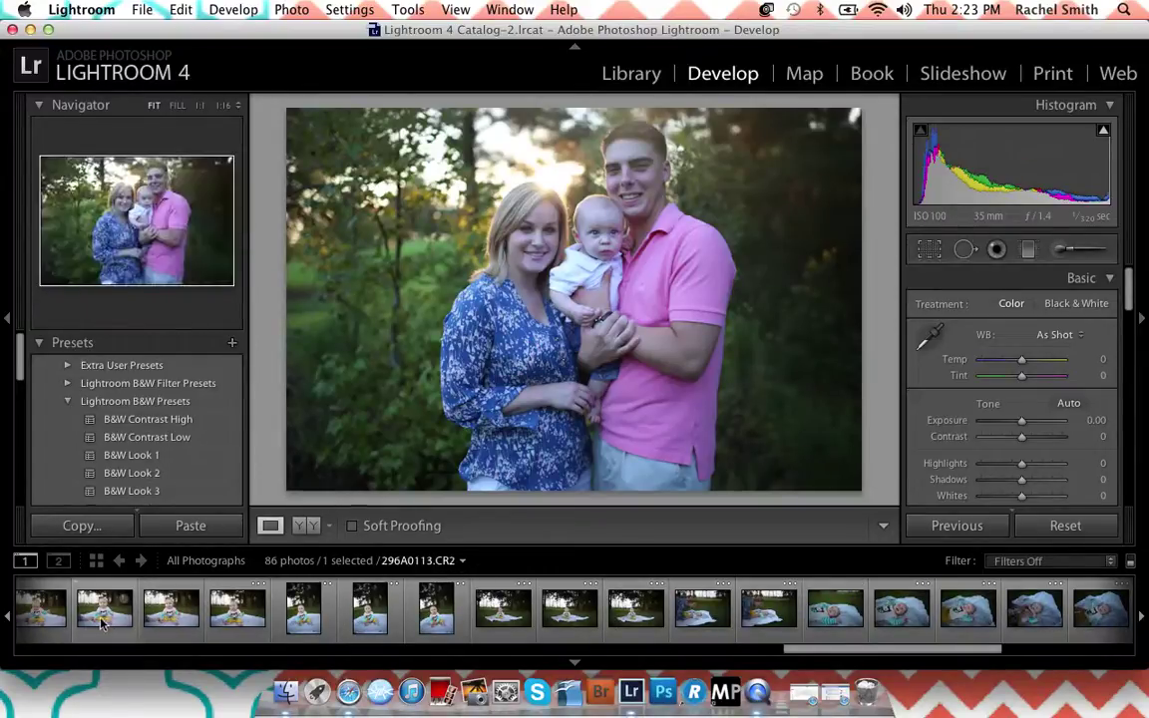
pyautogui.moveTo(878, 646); pyautogui.dragTo(119, 676)
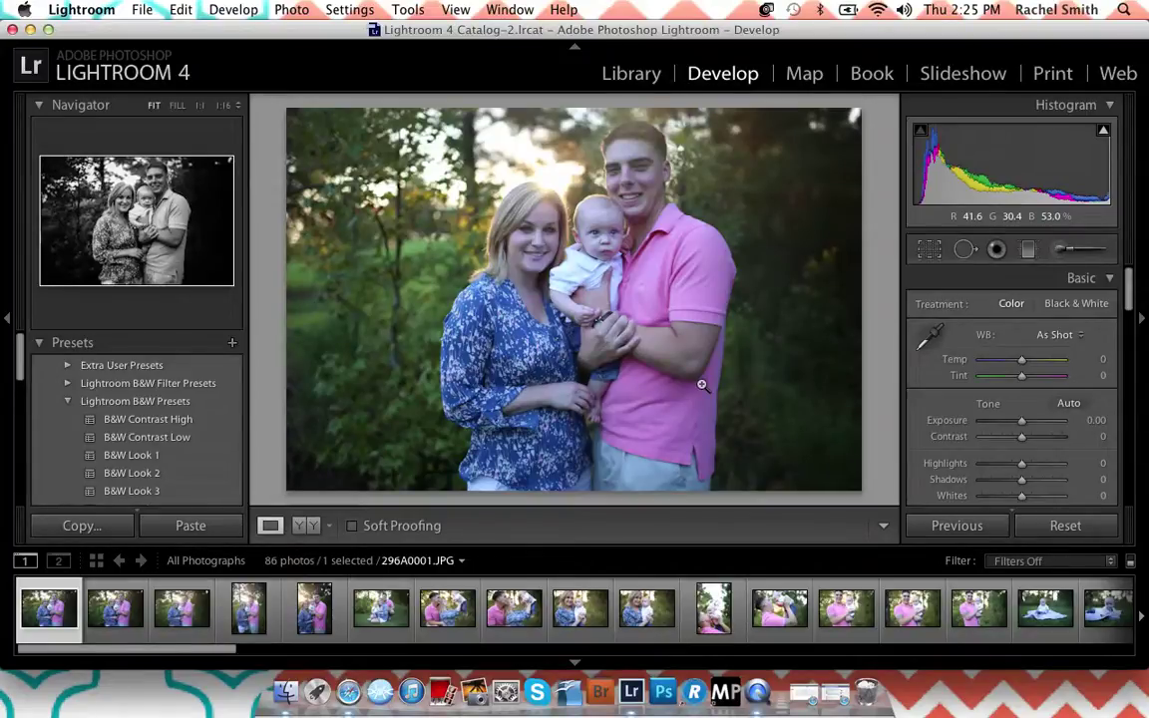
# Step: Set the family photo's exposure to +1.05 and recover its bright areas with highlights −55 and whites −22
pyautogui.moveTo(1022, 420)
pyautogui.mouseDown()
pyautogui.moveTo(993, 424)
pyautogui.moveTo(1030, 423)
pyautogui.mouseUp()
pyautogui.click(1027, 423)
pyautogui.moveTo(1029, 423); pyautogui.dragTo(1030, 423)
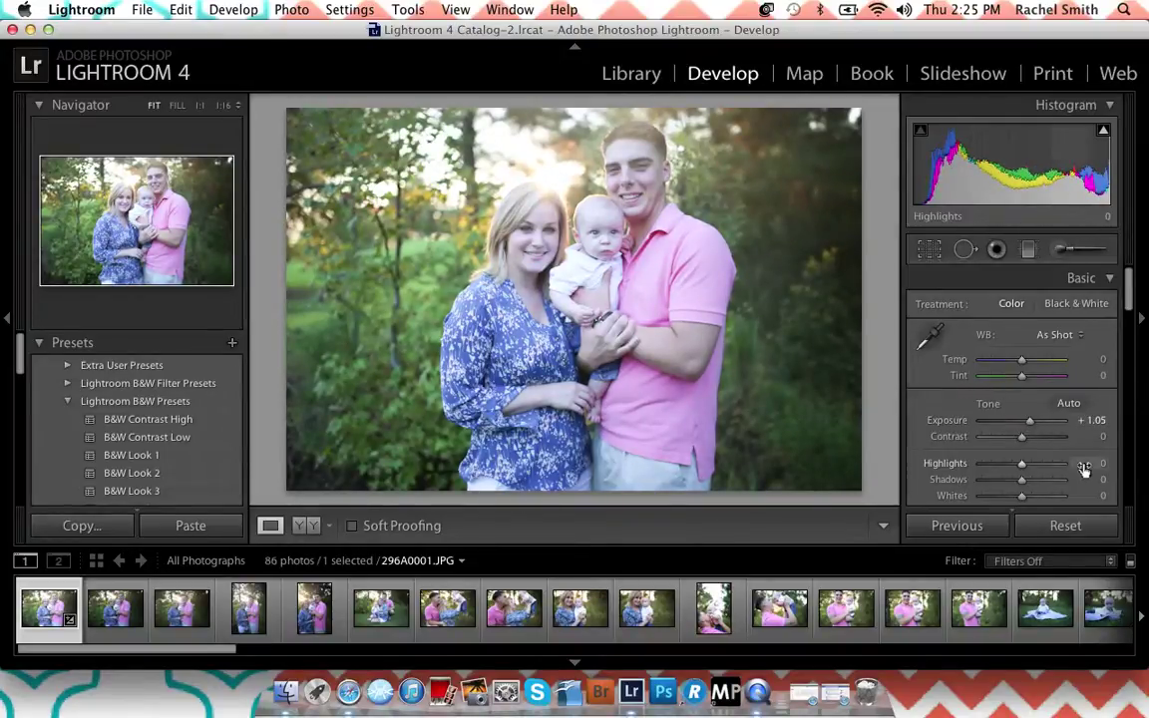
pyautogui.moveTo(988, 469); pyautogui.dragTo(1014, 501)
pyautogui.click(1003, 497)
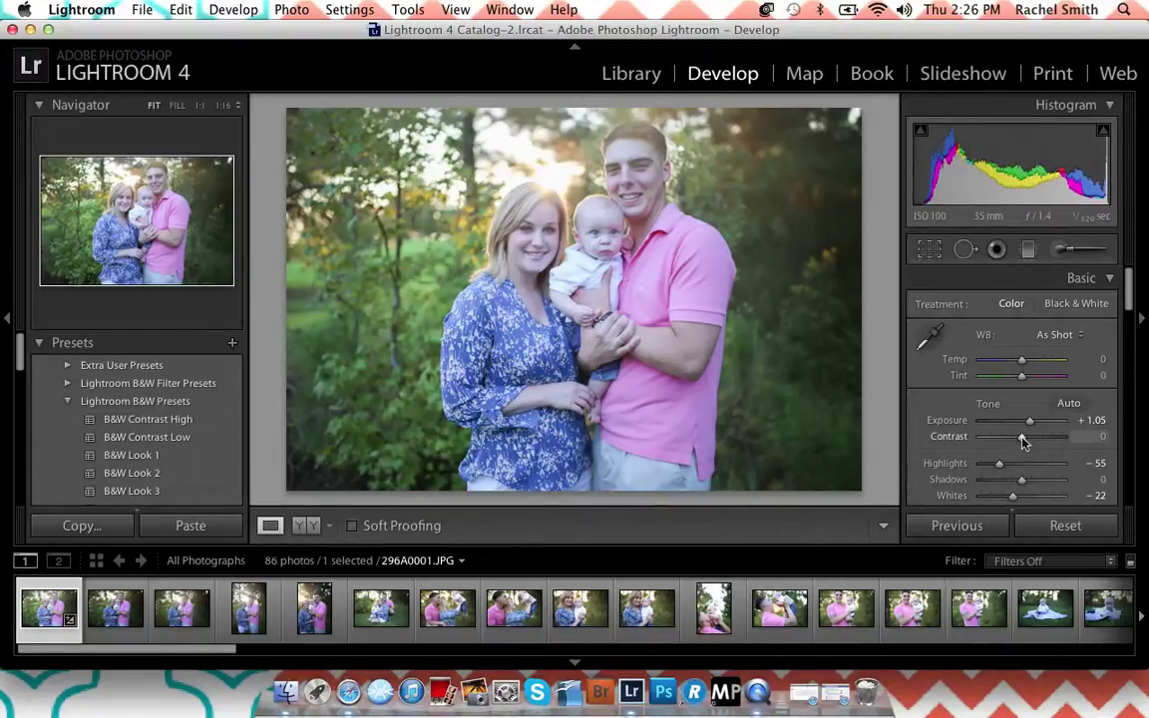
# Step: Raise the family photo's contrast to +42 and its exposure to +1.20
pyautogui.moveTo(1022, 440); pyautogui.dragTo(1037, 440)
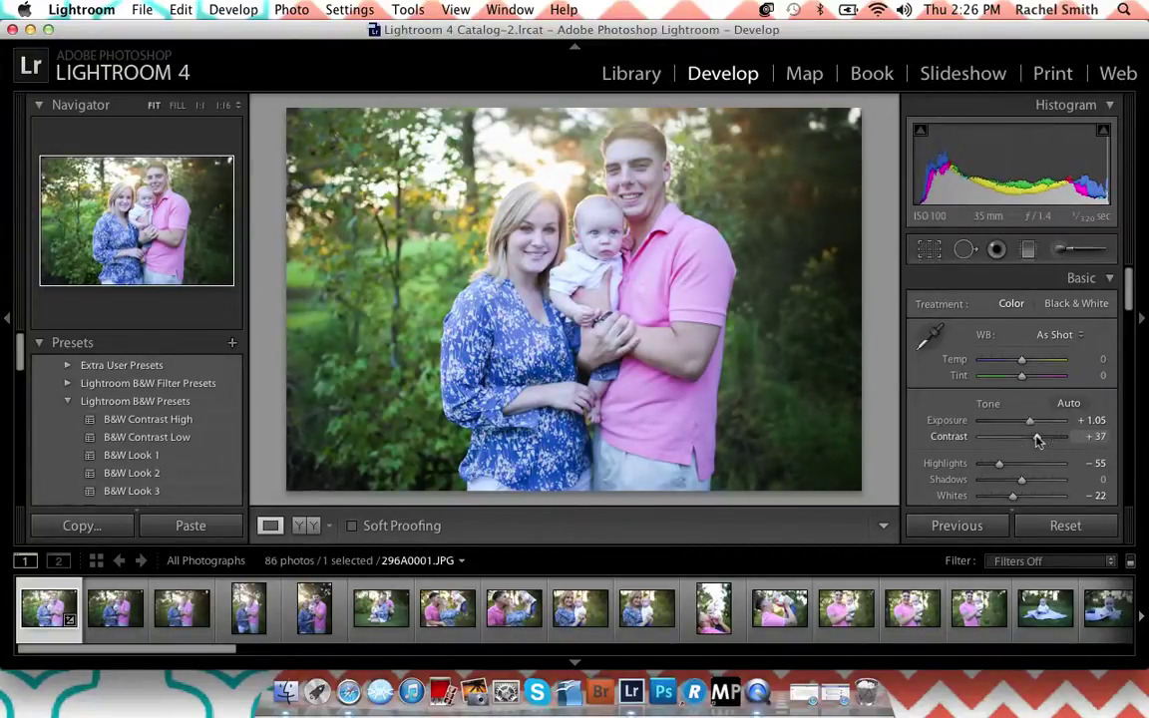
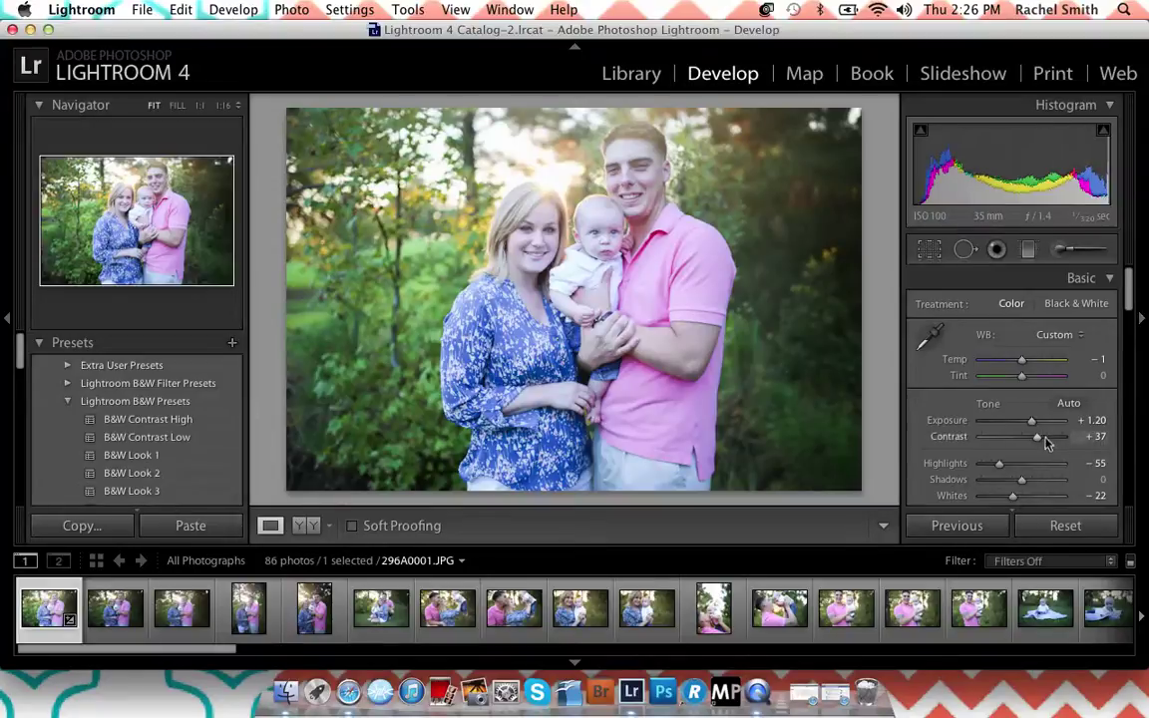
pyautogui.moveTo(1037, 436); pyautogui.dragTo(1040, 444)
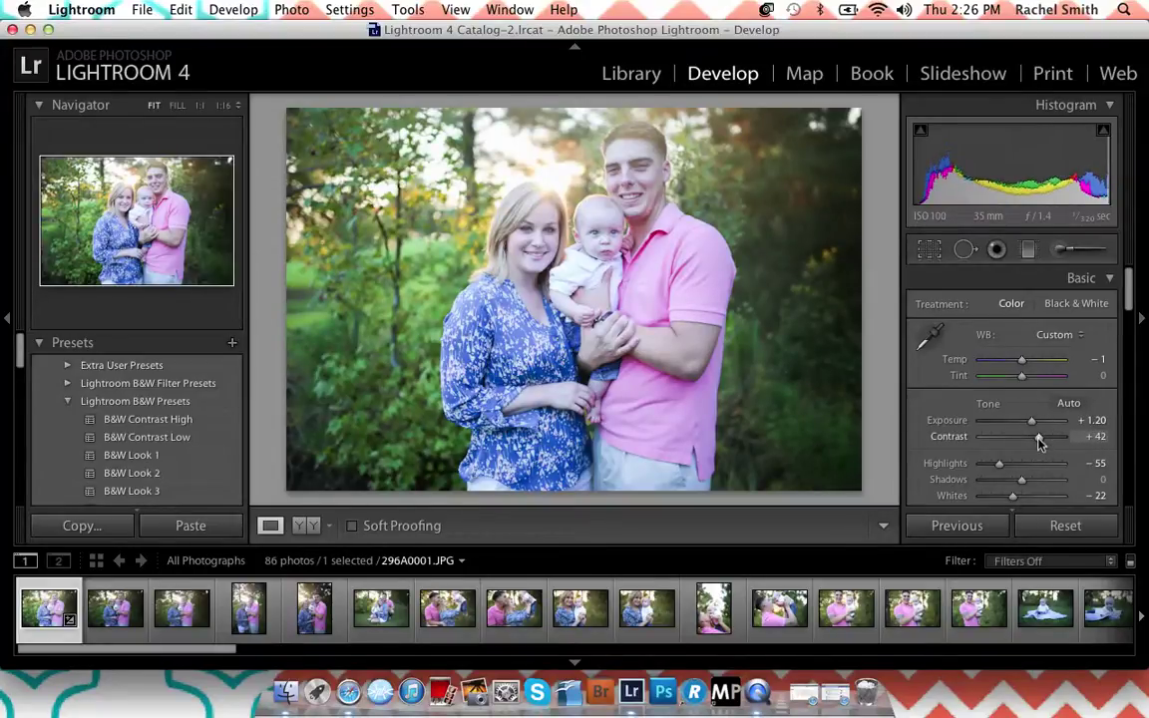
# Step: Sharpen the family photo, trying the maximum amount of 150 and settling on an amount of 52
pyautogui.scroll(-2, 1039, 443)
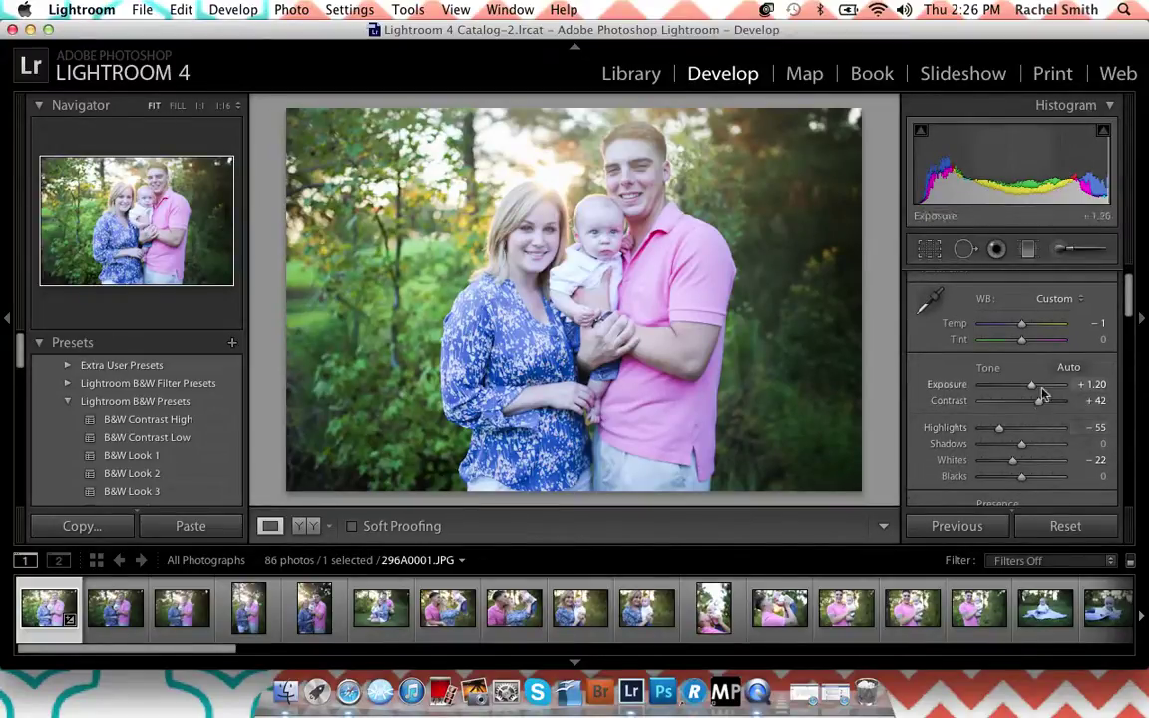
pyautogui.scroll(-2, 1041, 400)
pyautogui.scroll(-12, 1042, 392)
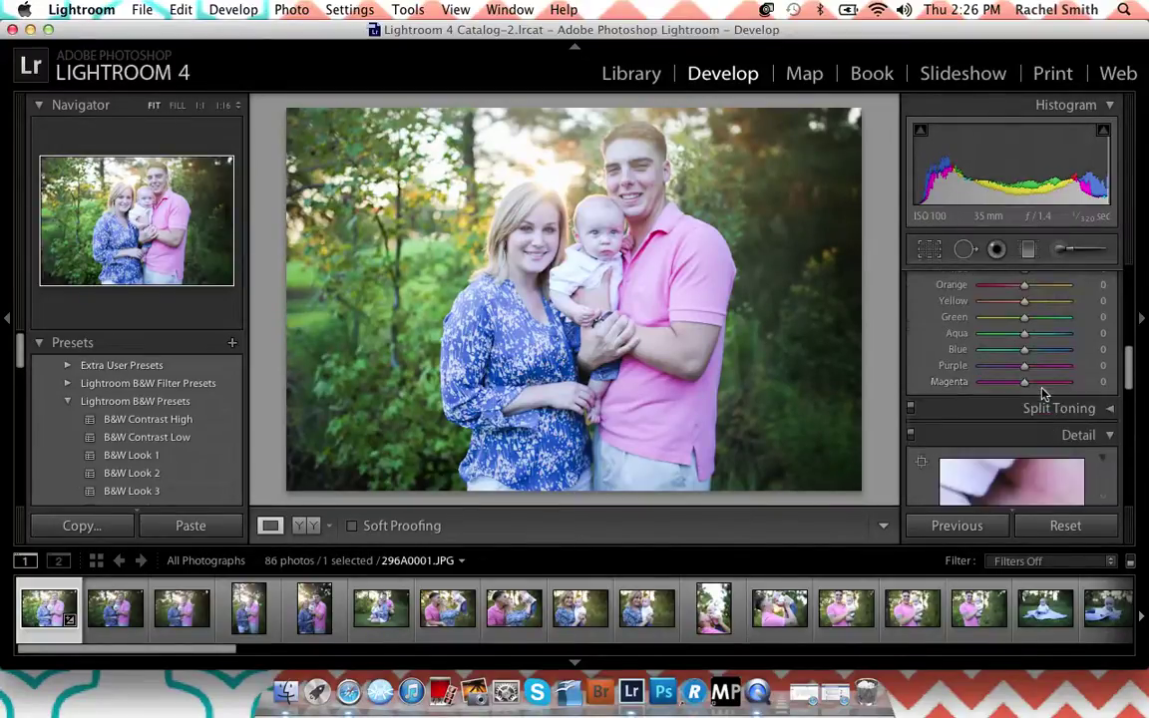
pyautogui.scroll(-3, 1042, 389)
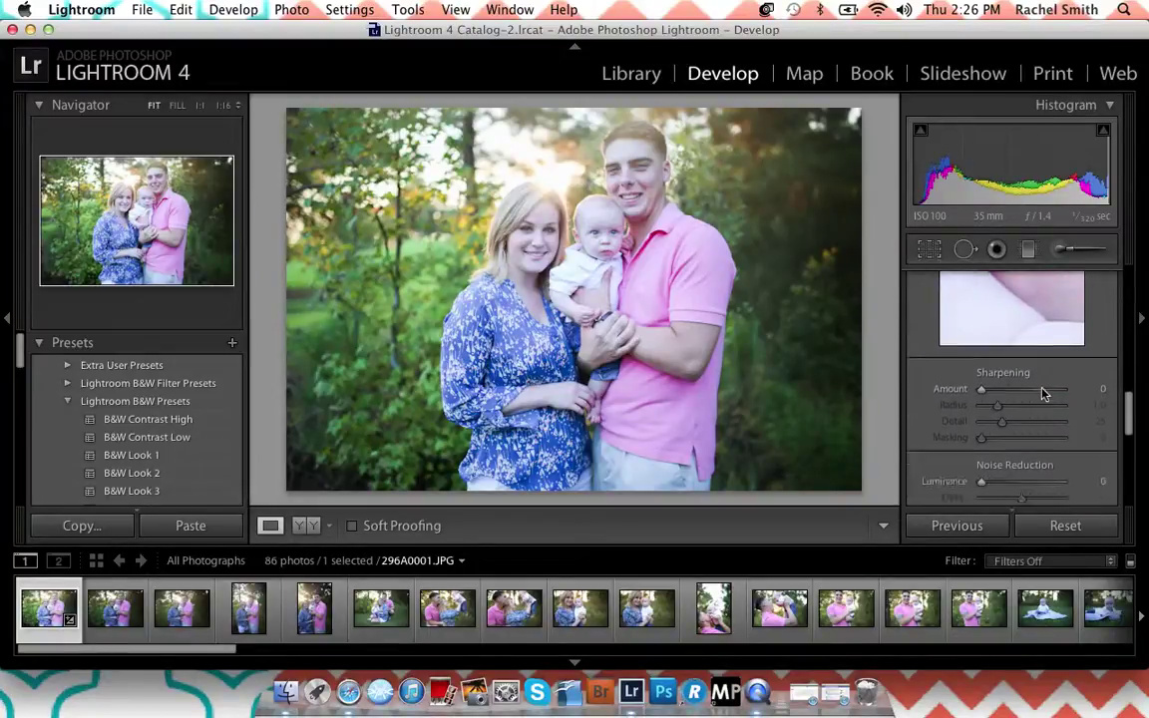
pyautogui.click(983, 390)
pyautogui.moveTo(982, 390); pyautogui.dragTo(1064, 393)
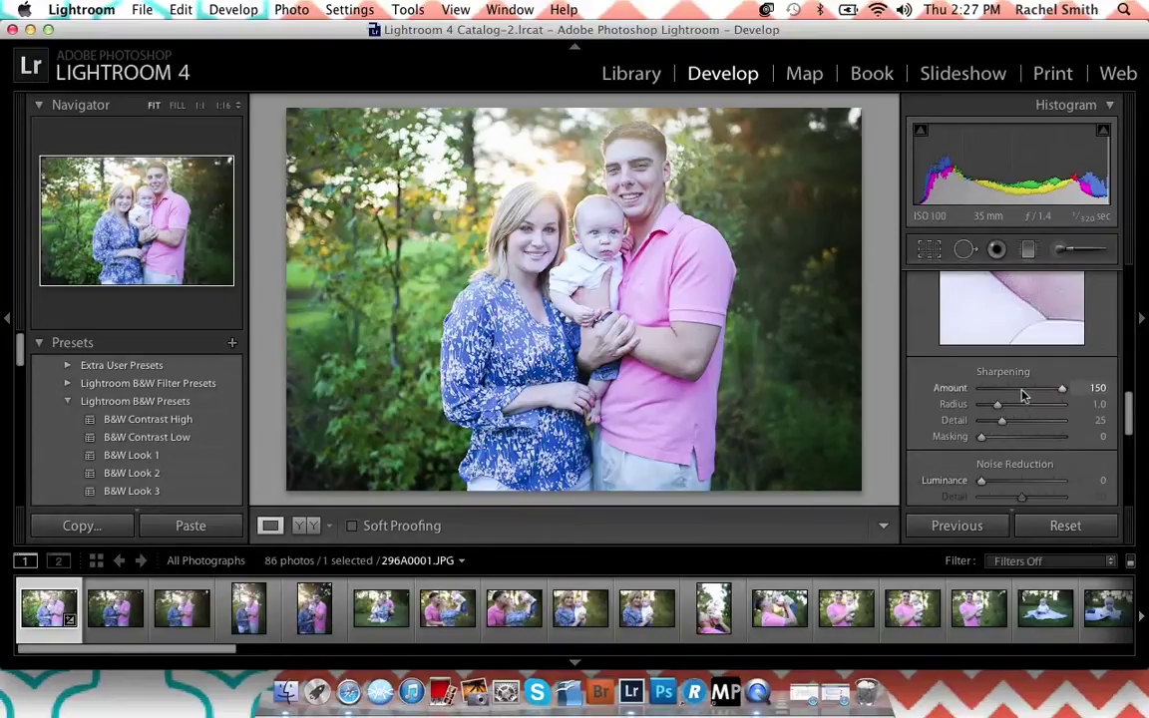
pyautogui.moveTo(1023, 396); pyautogui.dragTo(1011, 395)
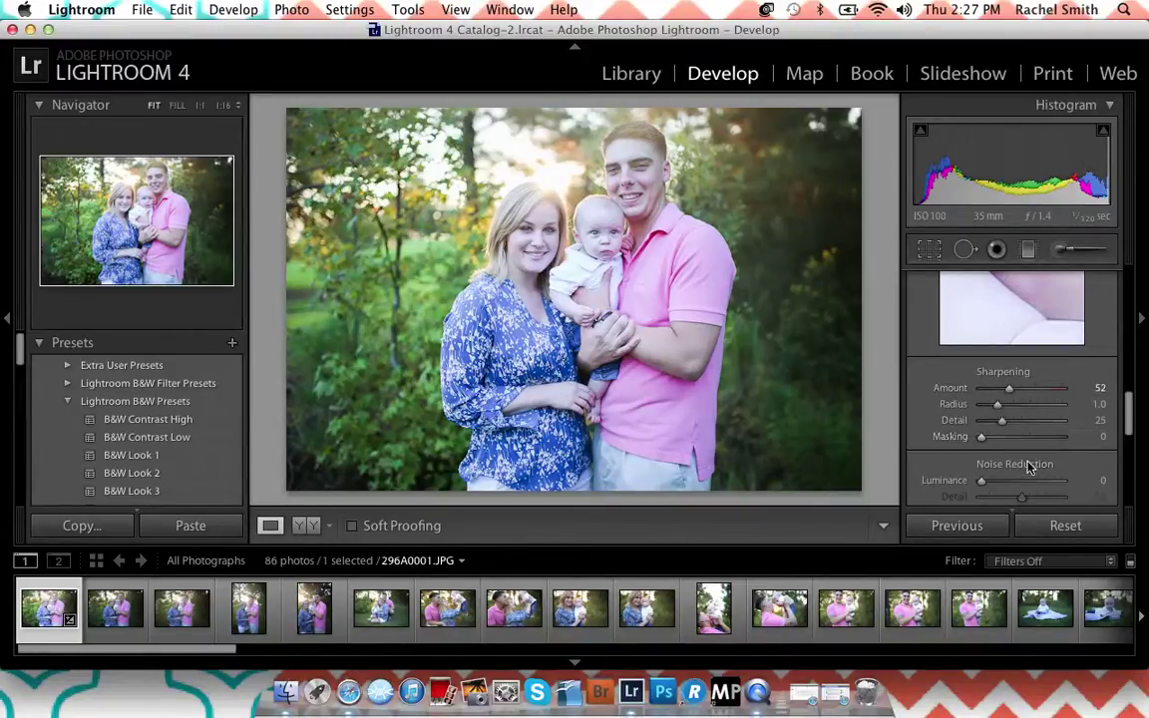
# Step: Warm the family photo's white balance slightly by setting the temperature to +1
pyautogui.scroll(-5, 1031, 464)
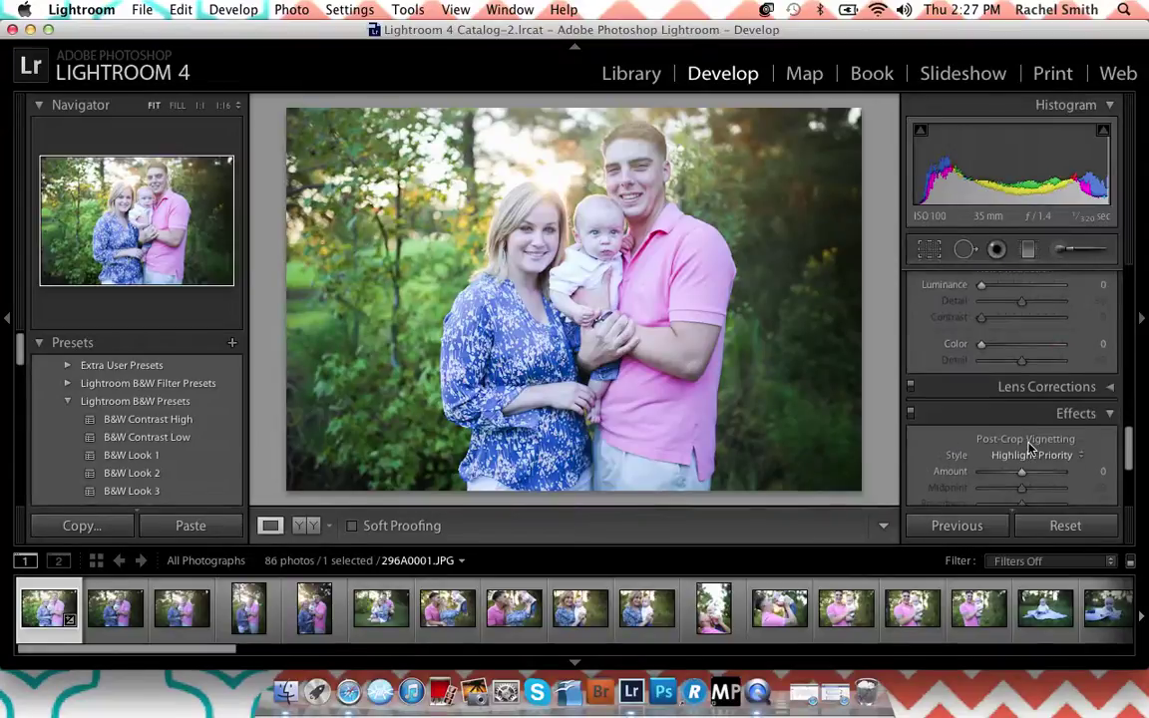
pyautogui.scroll(2, 1031, 451)
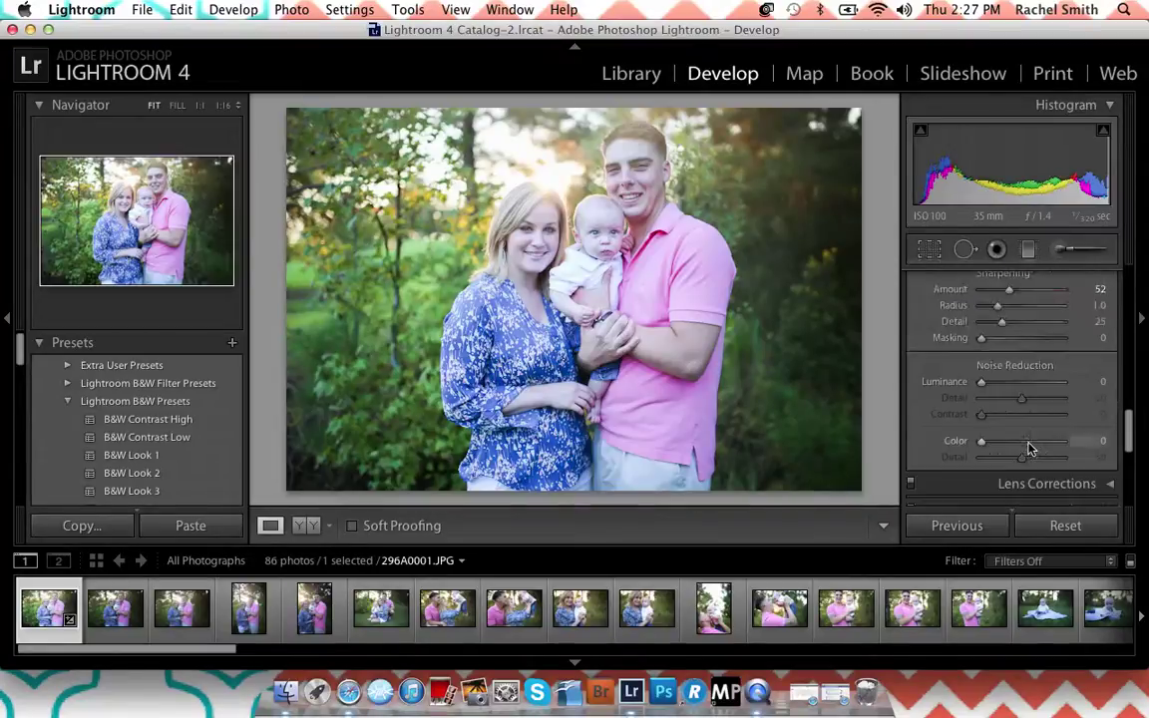
pyautogui.scroll(-6, 1031, 451)
pyautogui.scroll(15, 1031, 451)
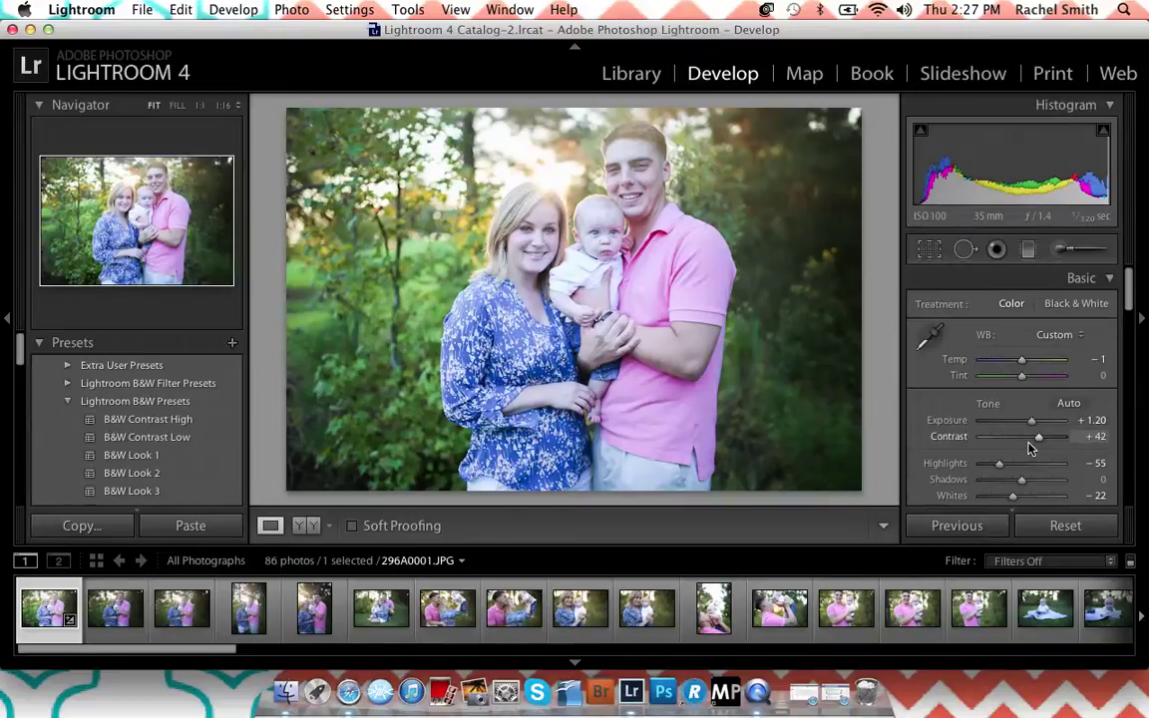
pyautogui.moveTo(1020, 359); pyautogui.dragTo(1022, 364)
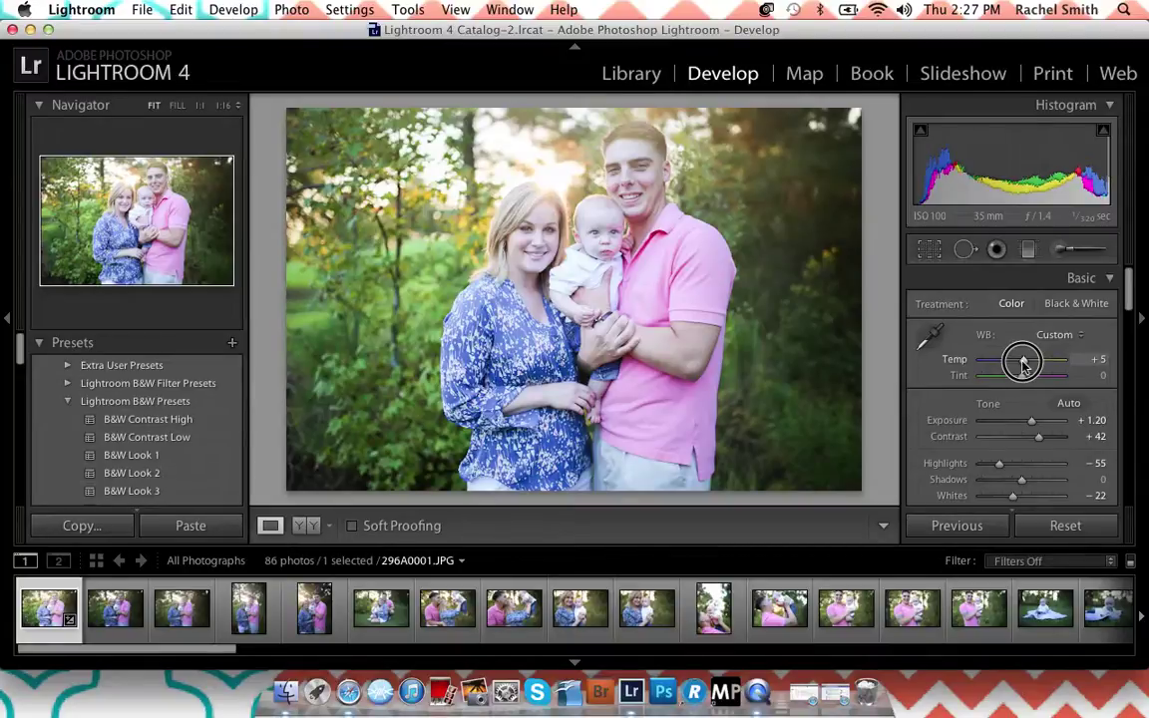
pyautogui.moveTo(1022, 364); pyautogui.dragTo(1021, 366)
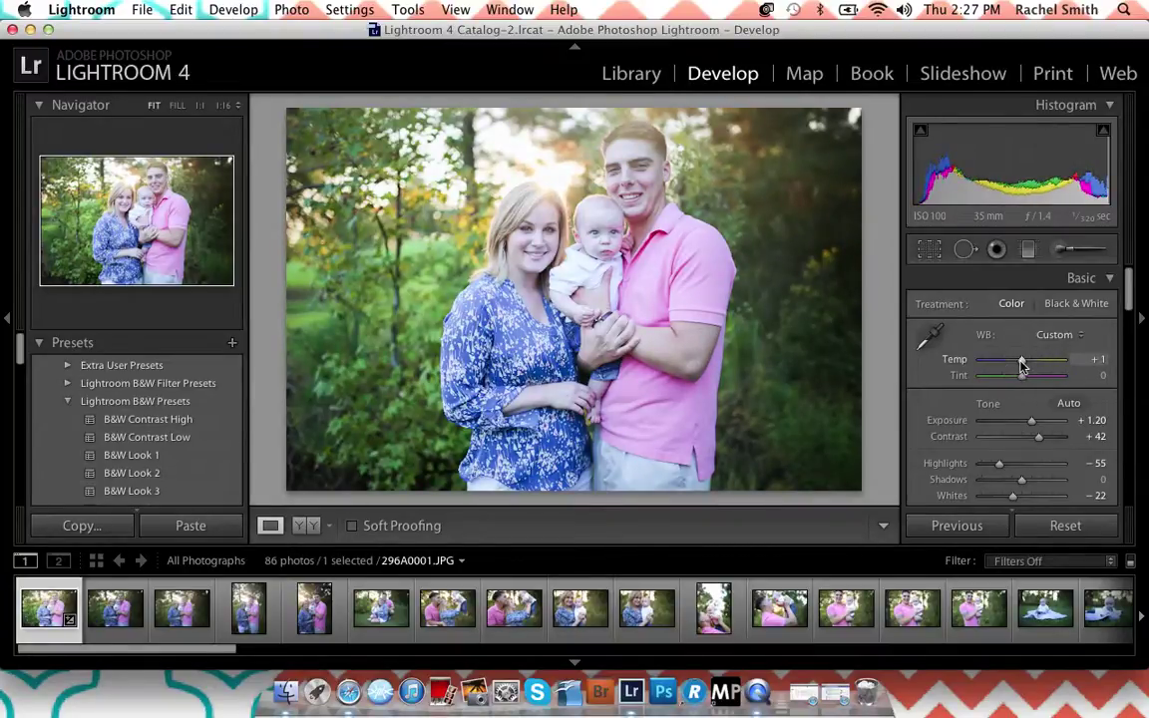
# Step: Compare the raw photos of the baby in the owl shirt and open 296A0115.CR2 for editing
pyautogui.moveTo(148, 653); pyautogui.dragTo(651, 655)
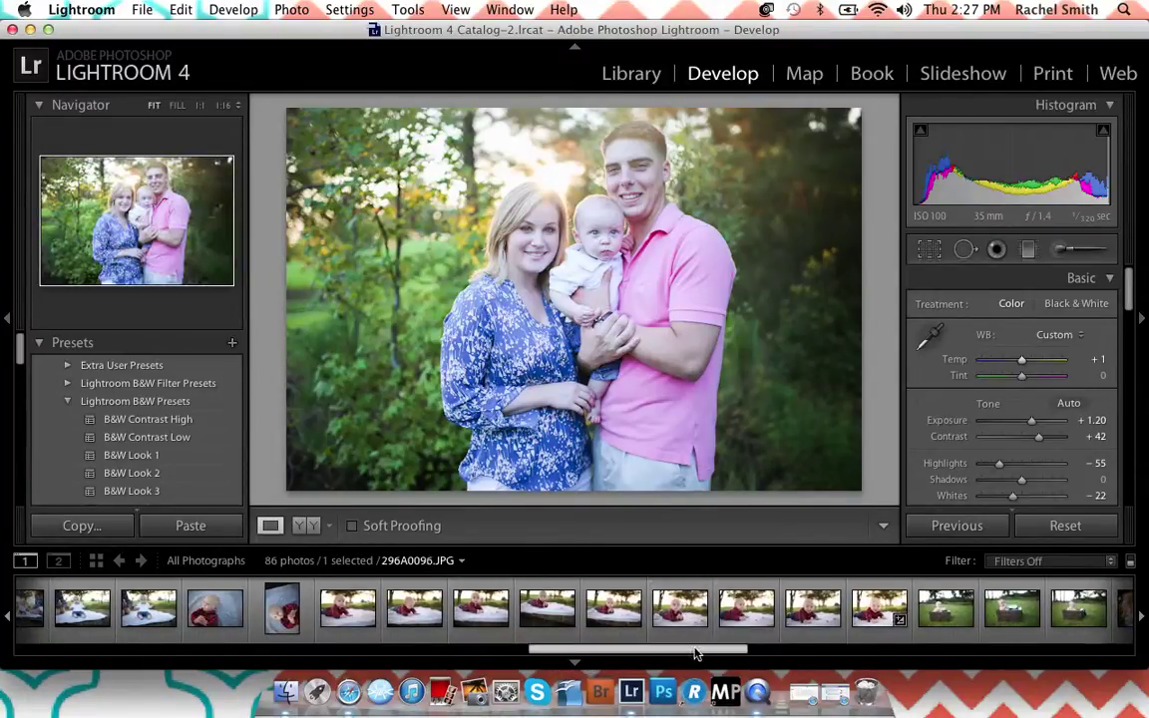
pyautogui.moveTo(739, 650); pyautogui.dragTo(834, 650)
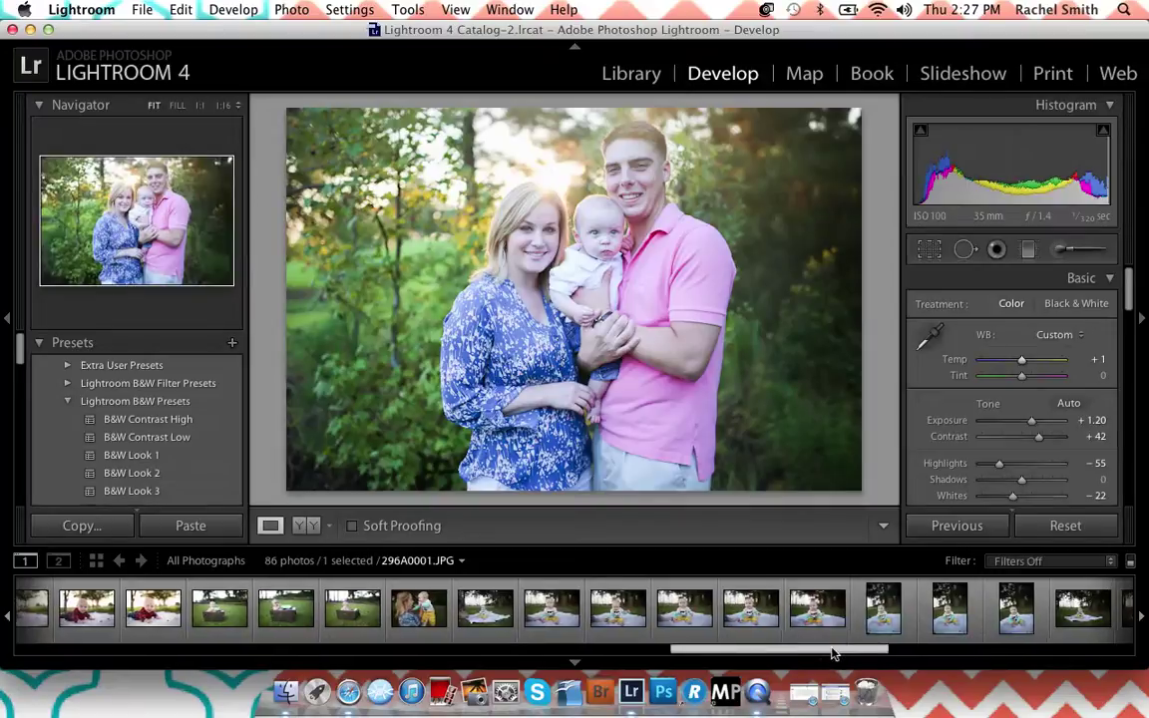
pyautogui.click(676, 613)
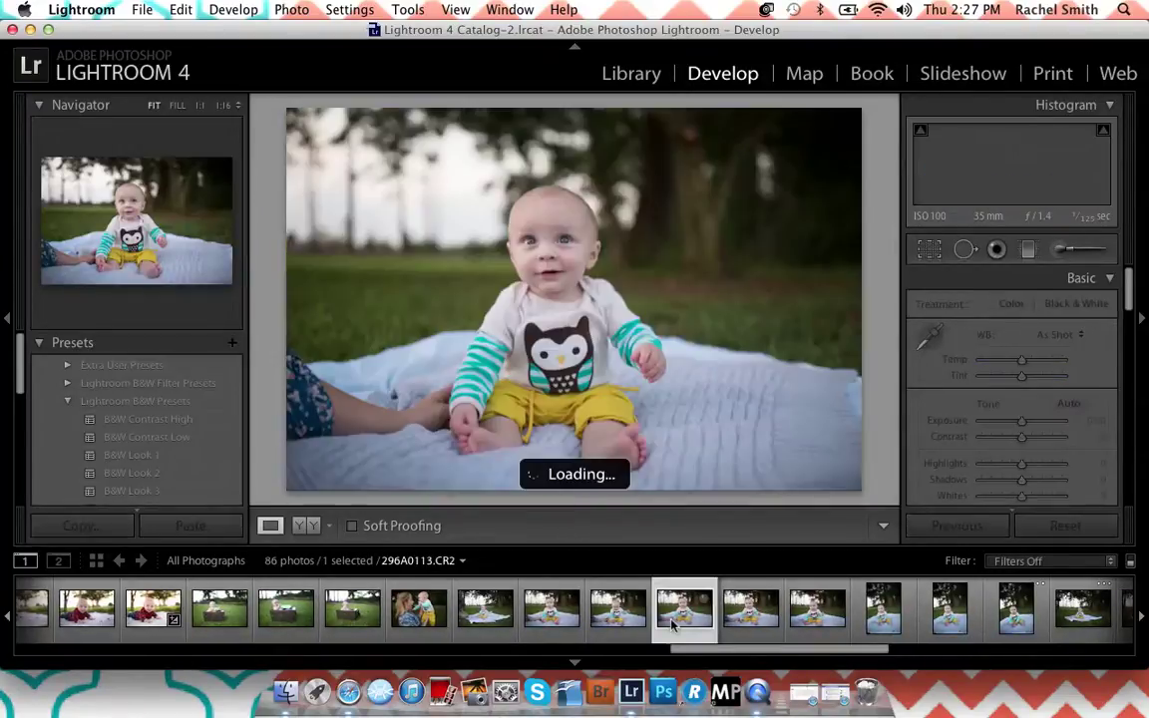
pyautogui.click(765, 621)
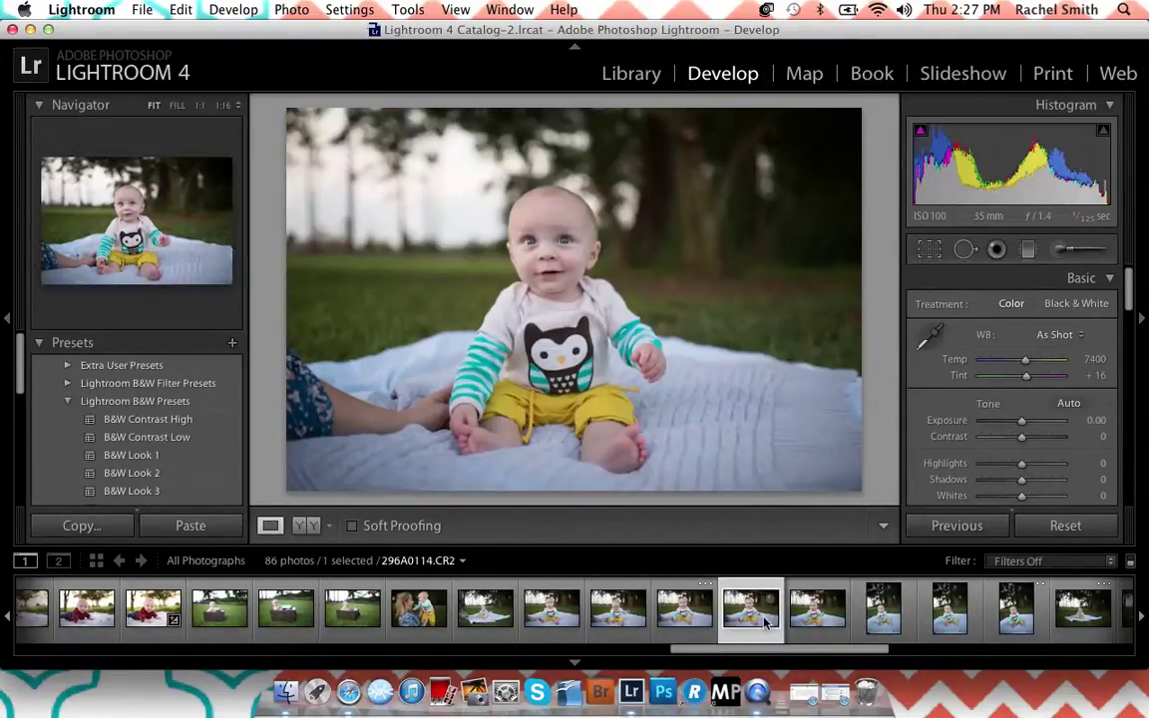
pyautogui.click(806, 622)
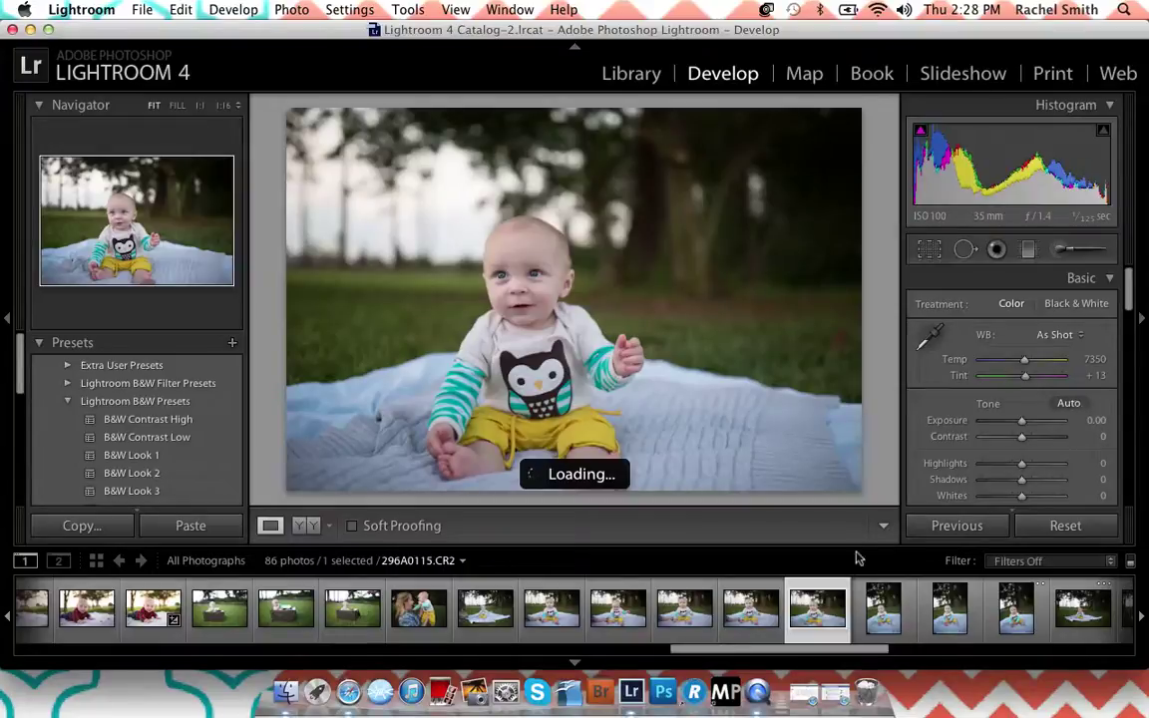
pyautogui.click(770, 618)
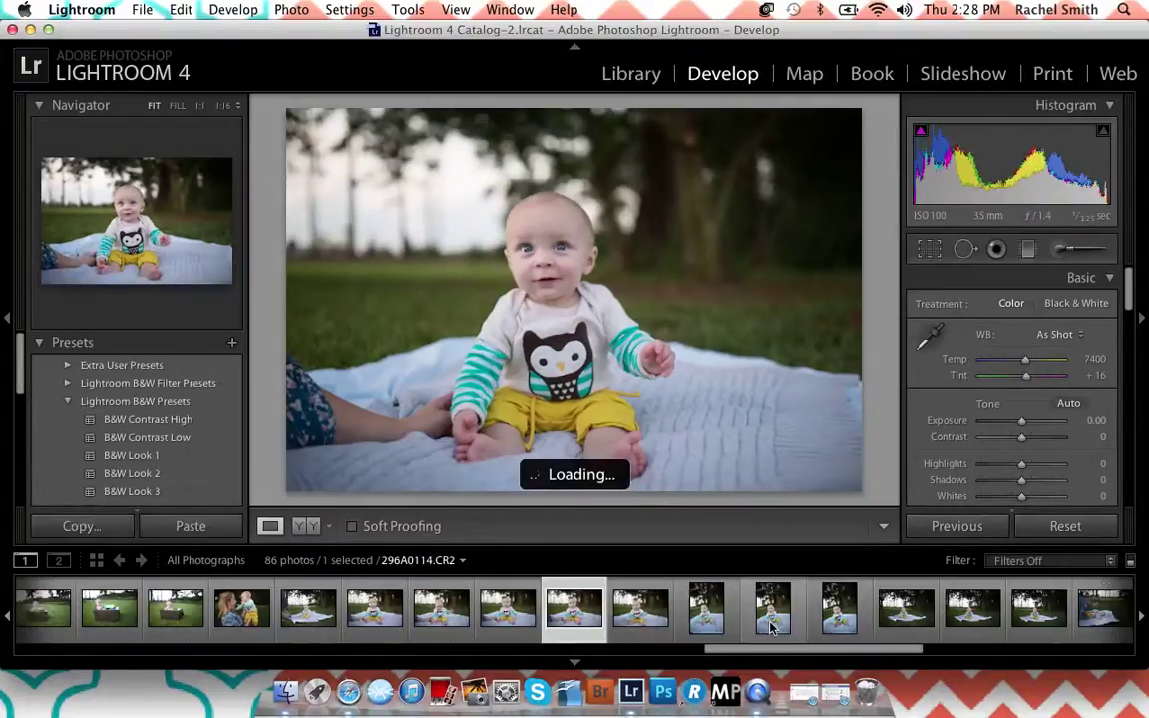
pyautogui.press('Right')
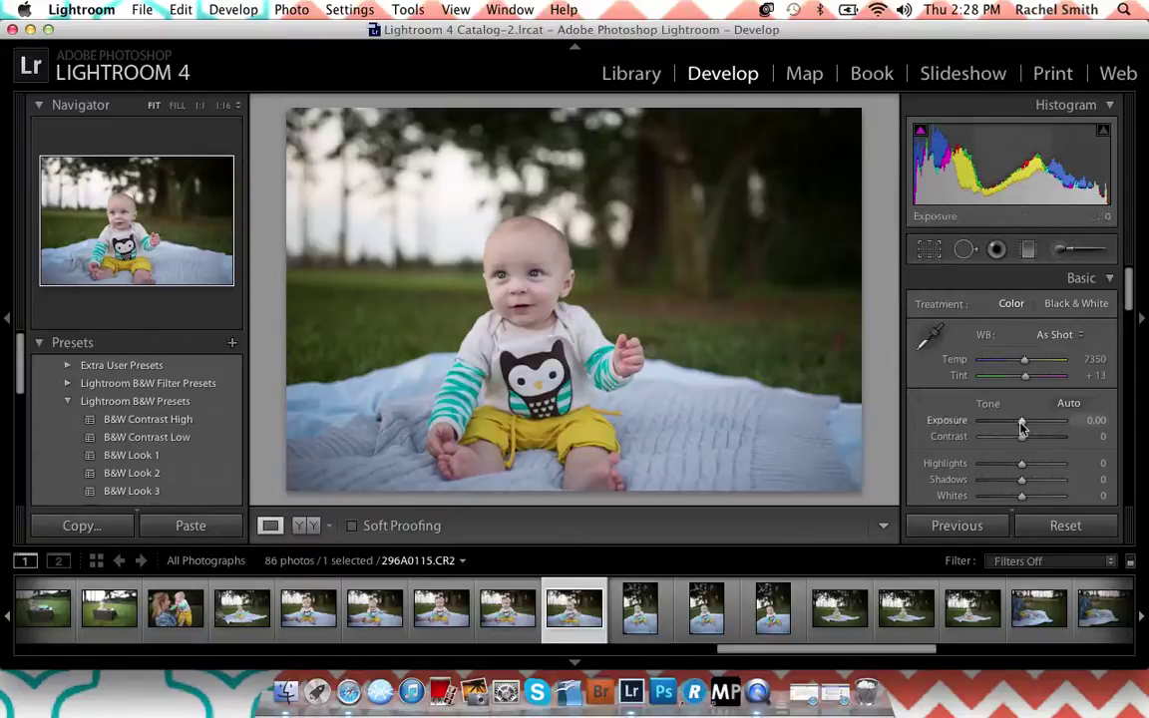
# Step: Set the baby photo's exposure to +1.10, contrast to +32 and highlights to −100
pyautogui.moveTo(1021, 426); pyautogui.dragTo(1031, 424)
pyautogui.scroll(-1, 1032, 427)
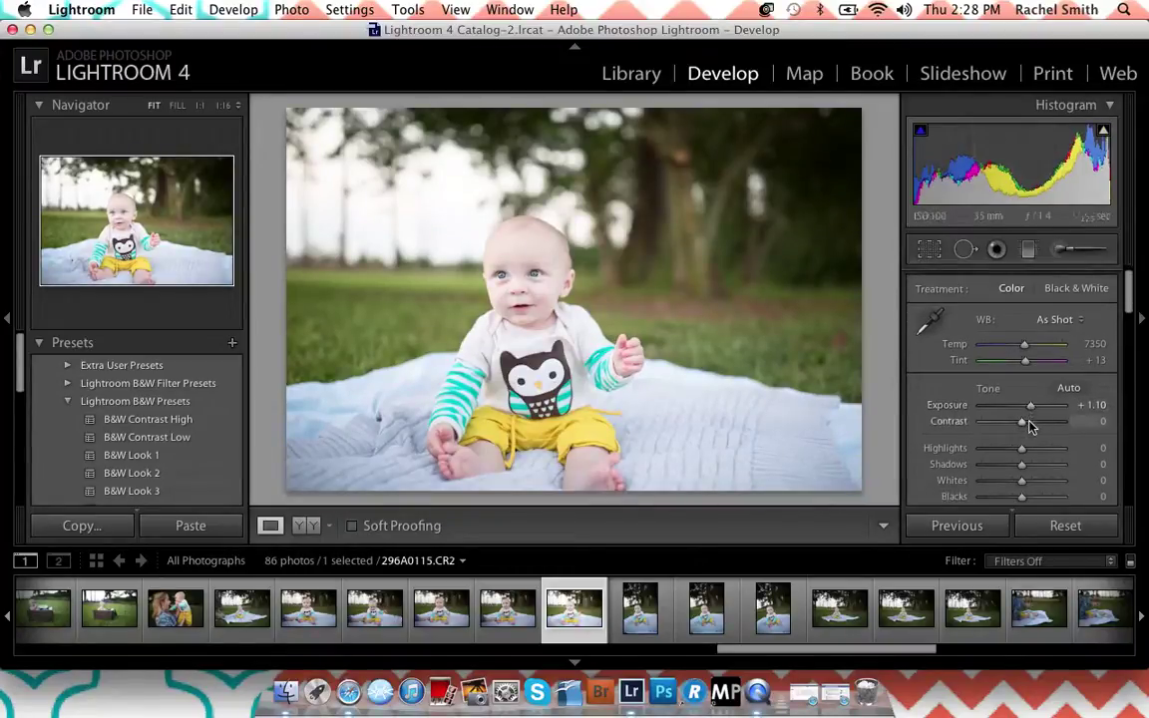
pyautogui.scroll(-1, 1032, 427)
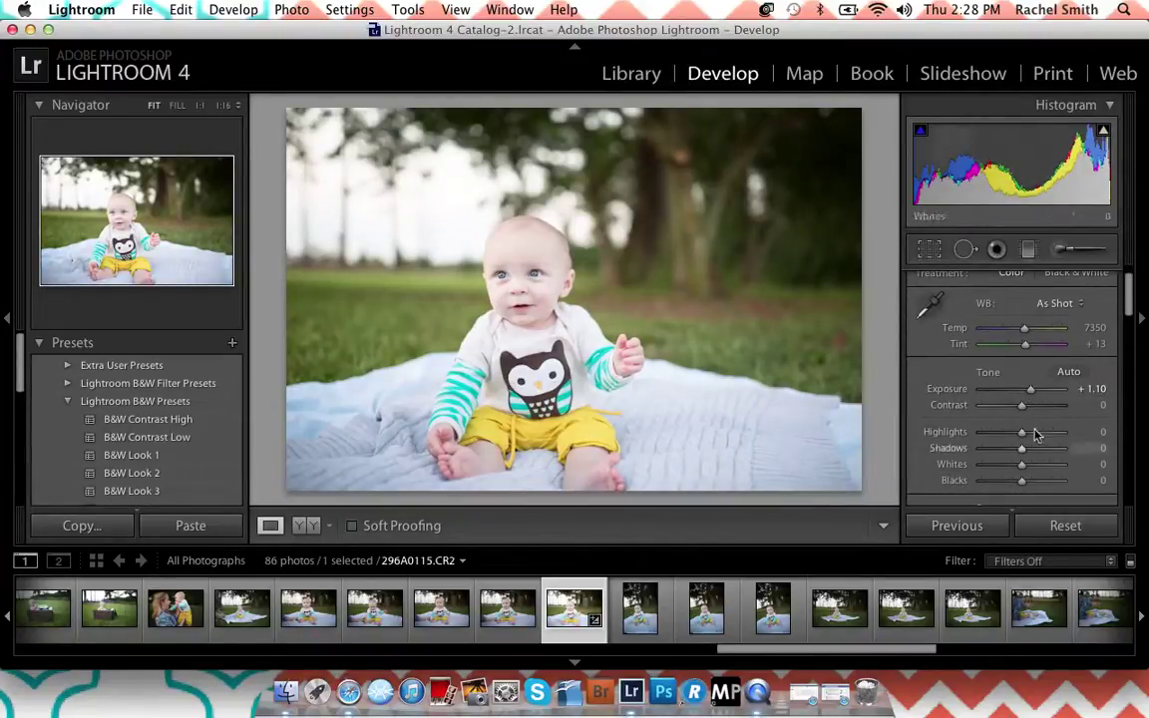
pyautogui.moveTo(1022, 405); pyautogui.dragTo(964, 432)
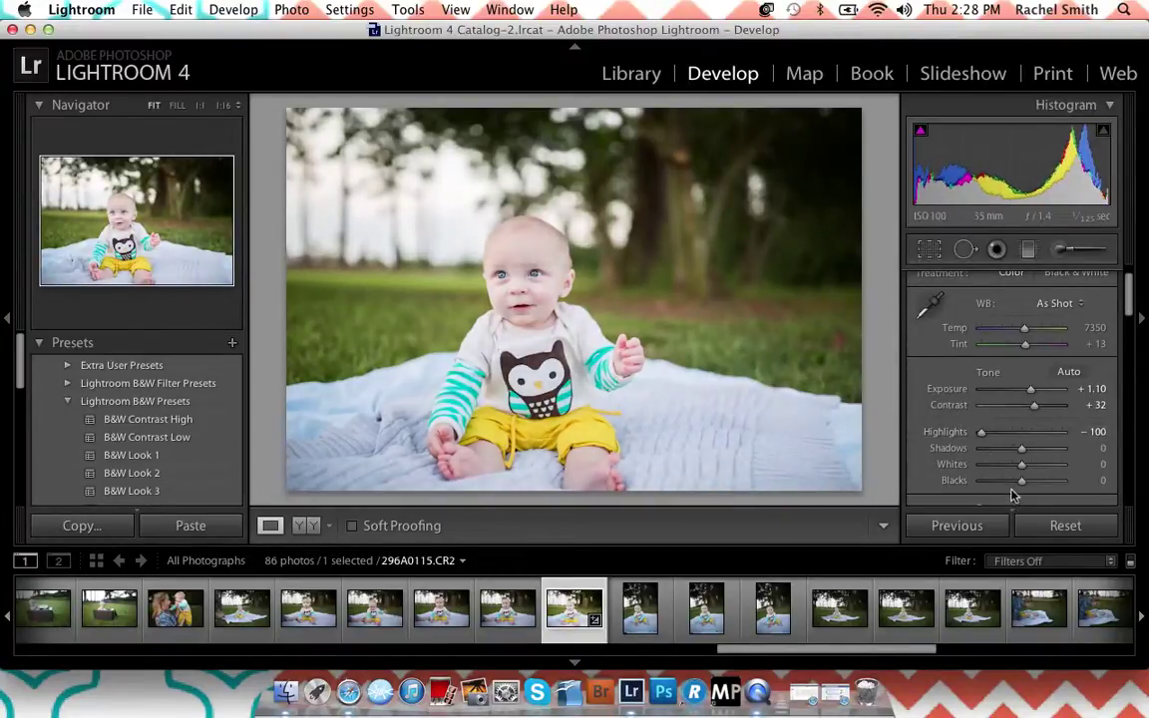
# Step: Lower the baby photo's whites to about −42 and raise its exposure and contrast slightly further
pyautogui.moveTo(1018, 465); pyautogui.dragTo(1007, 469)
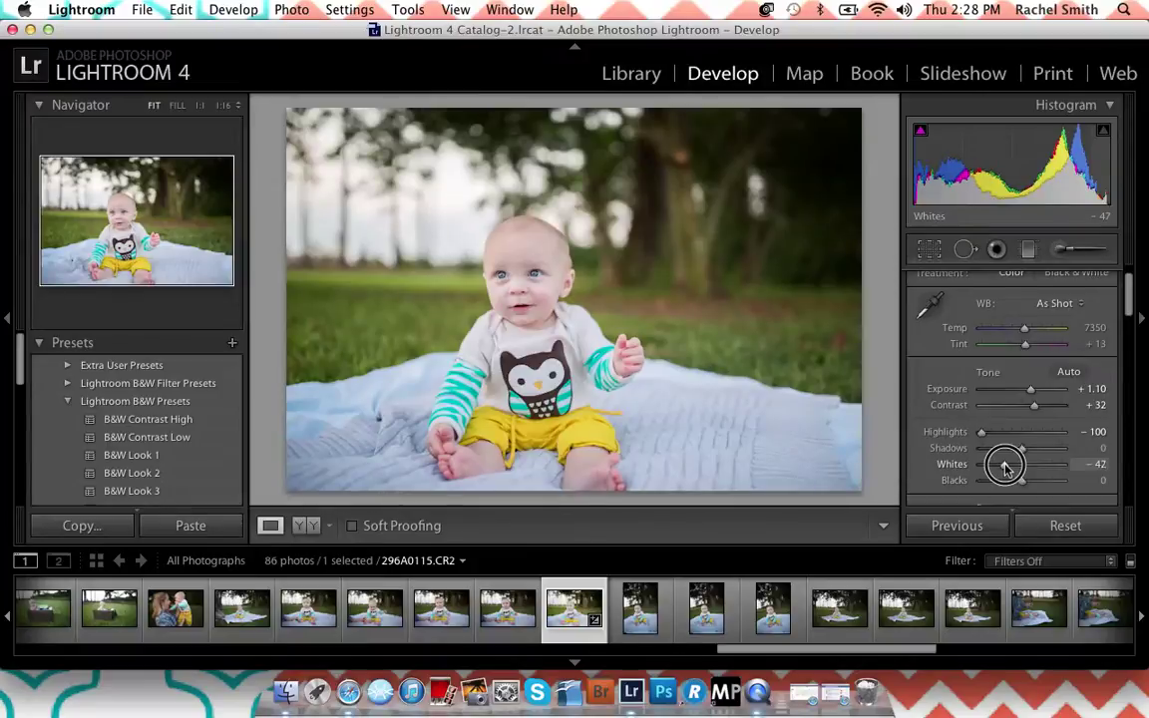
pyautogui.moveTo(1031, 391); pyautogui.dragTo(1039, 408)
# Step: Set the baby photo's sharpening amount to 57
pyautogui.scroll(-20, 1005, 409)
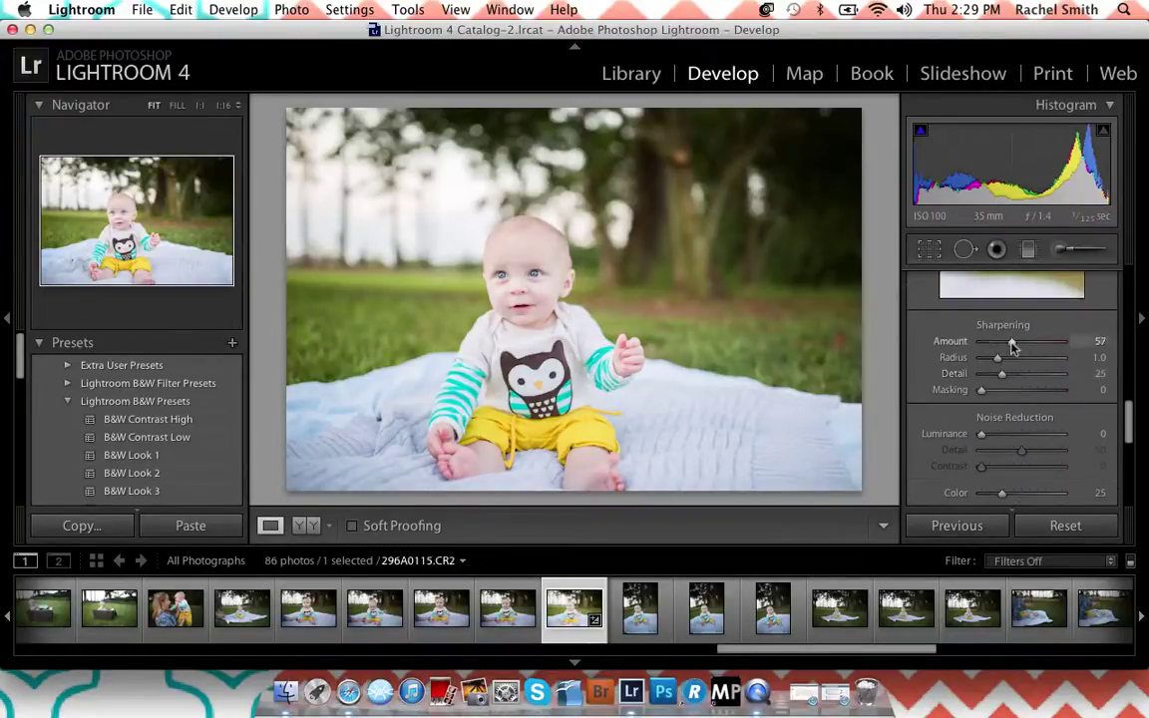
# Step: Warm the baby photo's color temperature to 7734 and set its exposure to +1.50
pyautogui.click(1011, 341)
pyautogui.moveTo(1012, 342); pyautogui.dragTo(1010, 349)
pyautogui.scroll(20, 1018, 389)
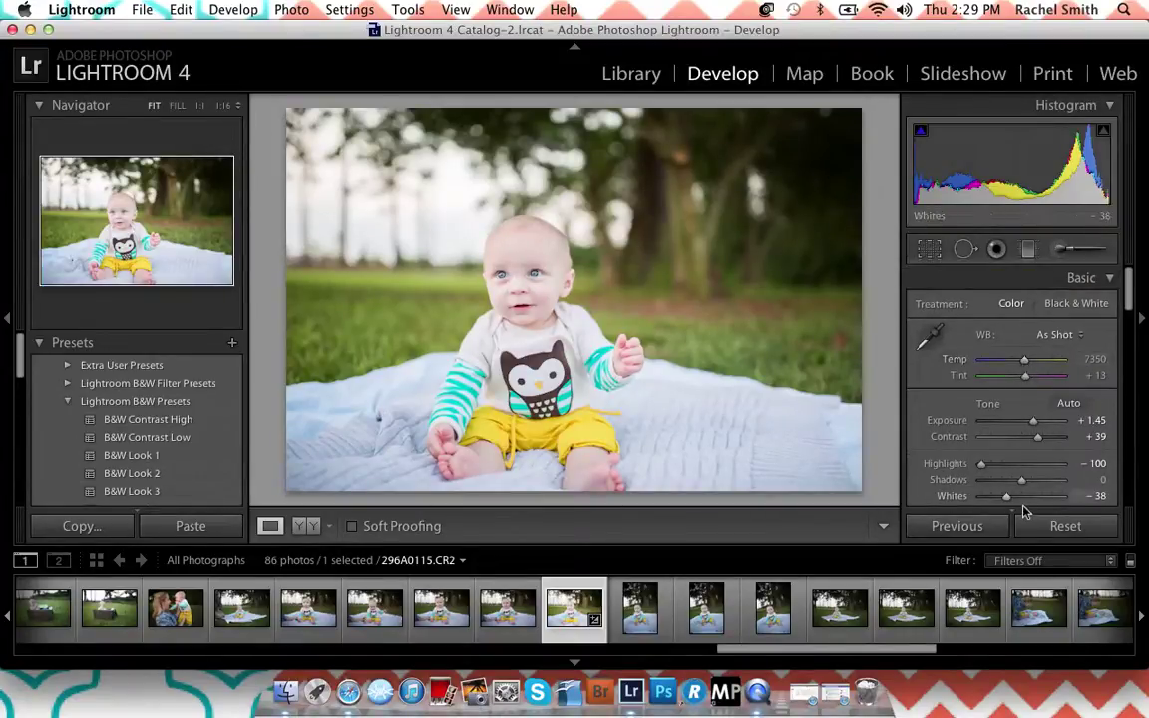
pyautogui.click(1026, 362)
pyautogui.moveTo(1027, 362)
pyautogui.mouseDown()
pyautogui.moveTo(1043, 357)
pyautogui.moveTo(1020, 355)
pyautogui.moveTo(1032, 354)
pyautogui.mouseUp()
pyautogui.moveTo(1034, 421); pyautogui.dragTo(1035, 424)
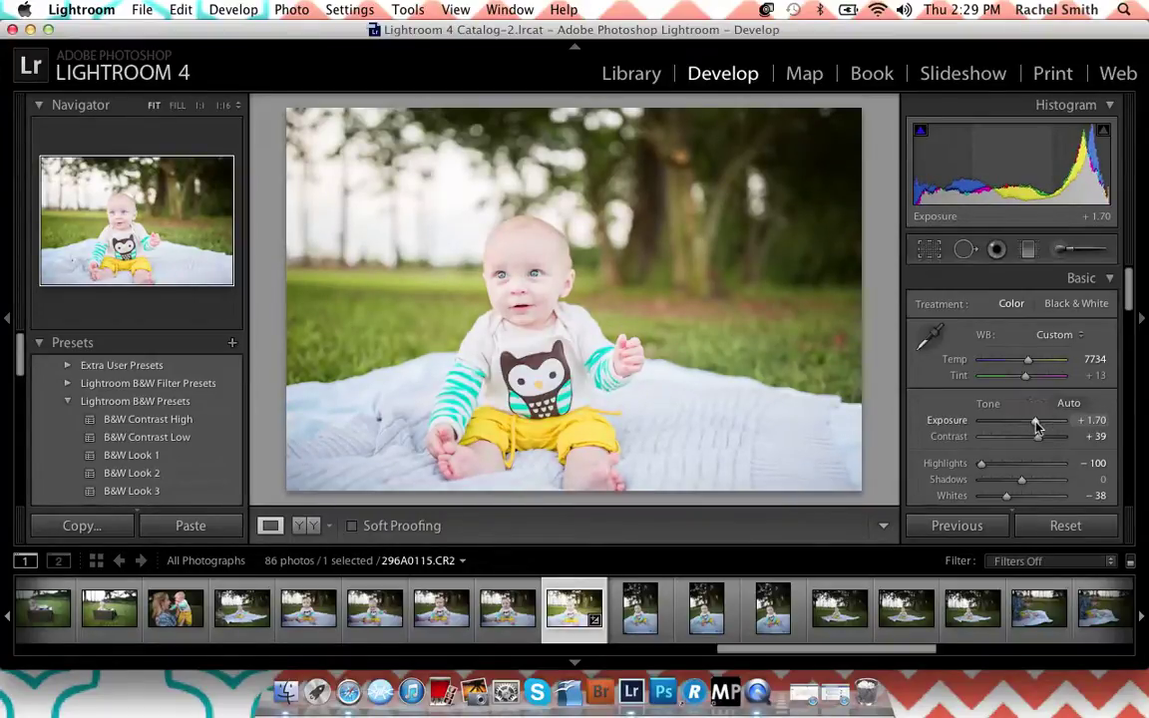
pyautogui.moveTo(1035, 424); pyautogui.dragTo(1036, 425)
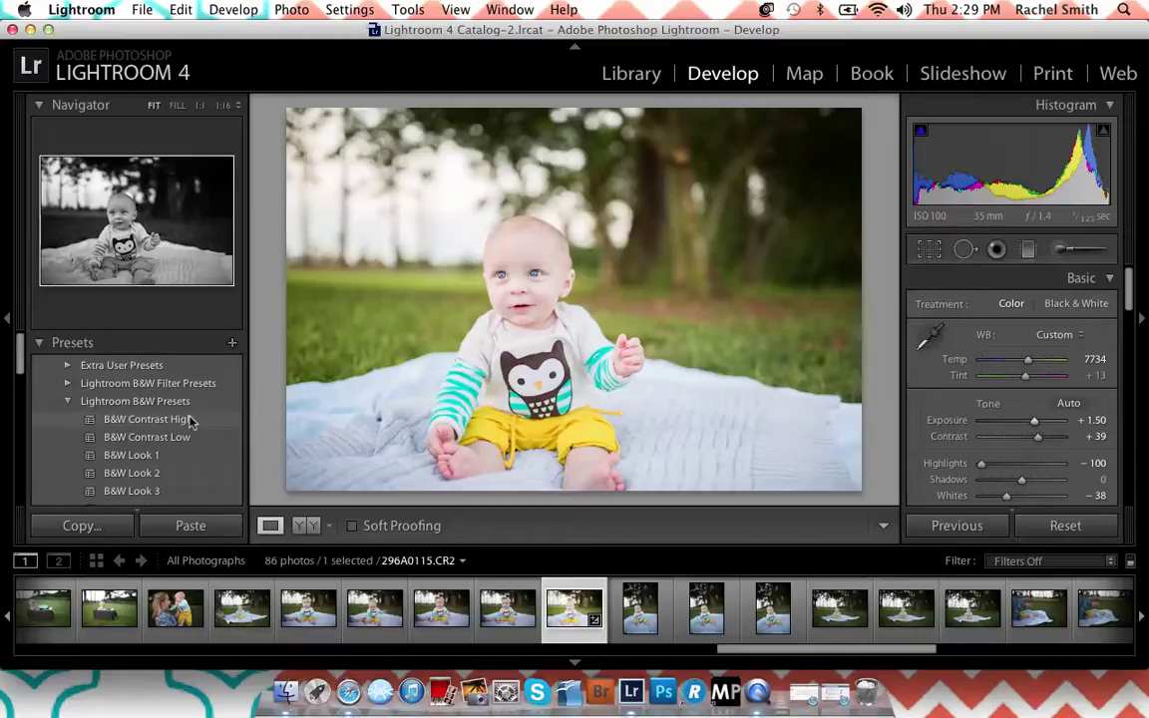
# Step: Apply the B&W Contrast High preset and set exposure to +1.65, contrast to +21, highlights to −71 and whites to −54
pyautogui.click(172, 425)
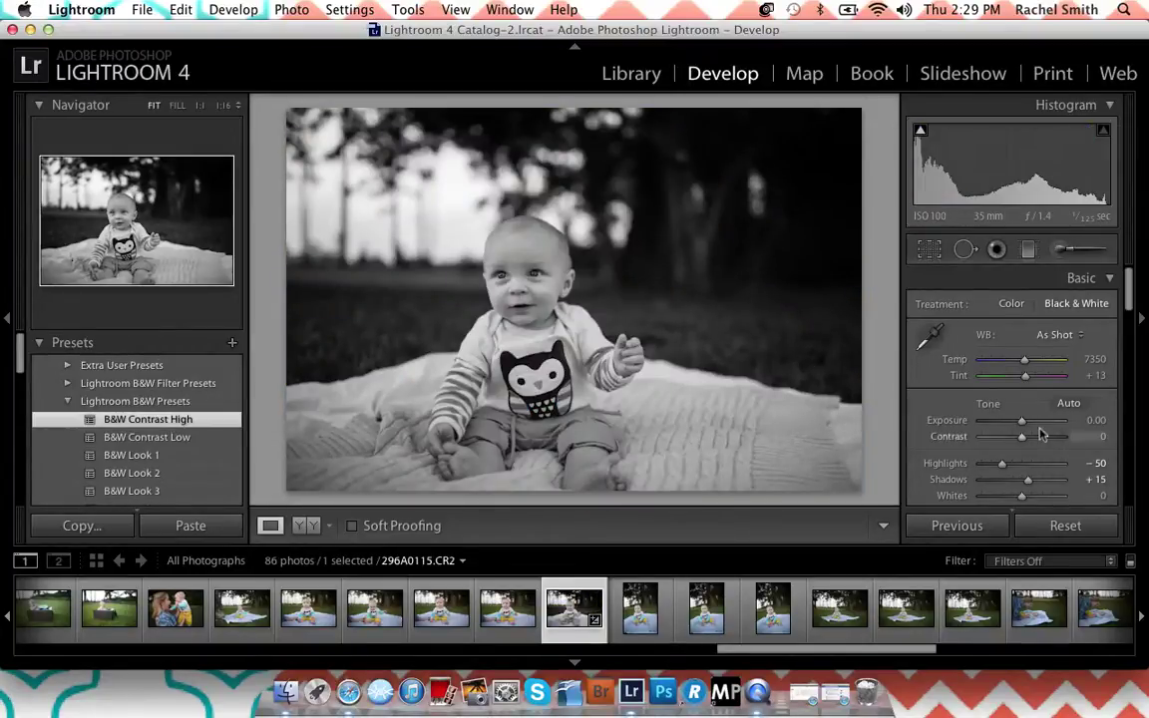
pyautogui.moveTo(1022, 421); pyautogui.dragTo(1036, 420)
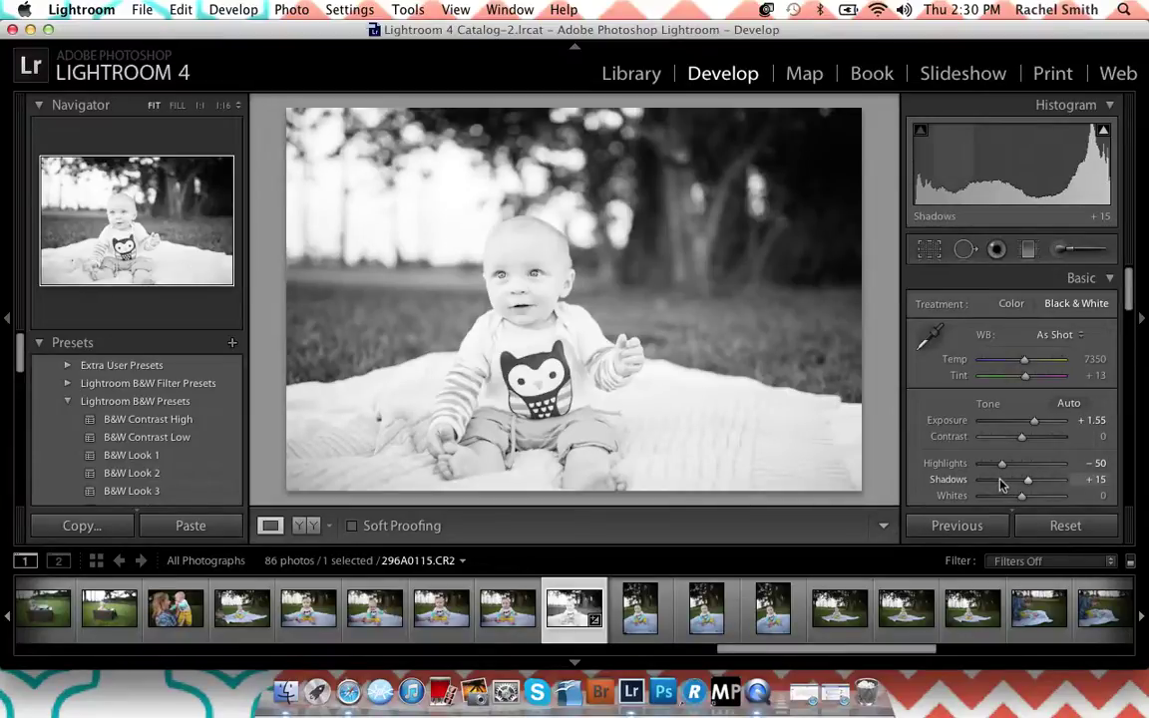
pyautogui.moveTo(1002, 463); pyautogui.dragTo(1000, 495)
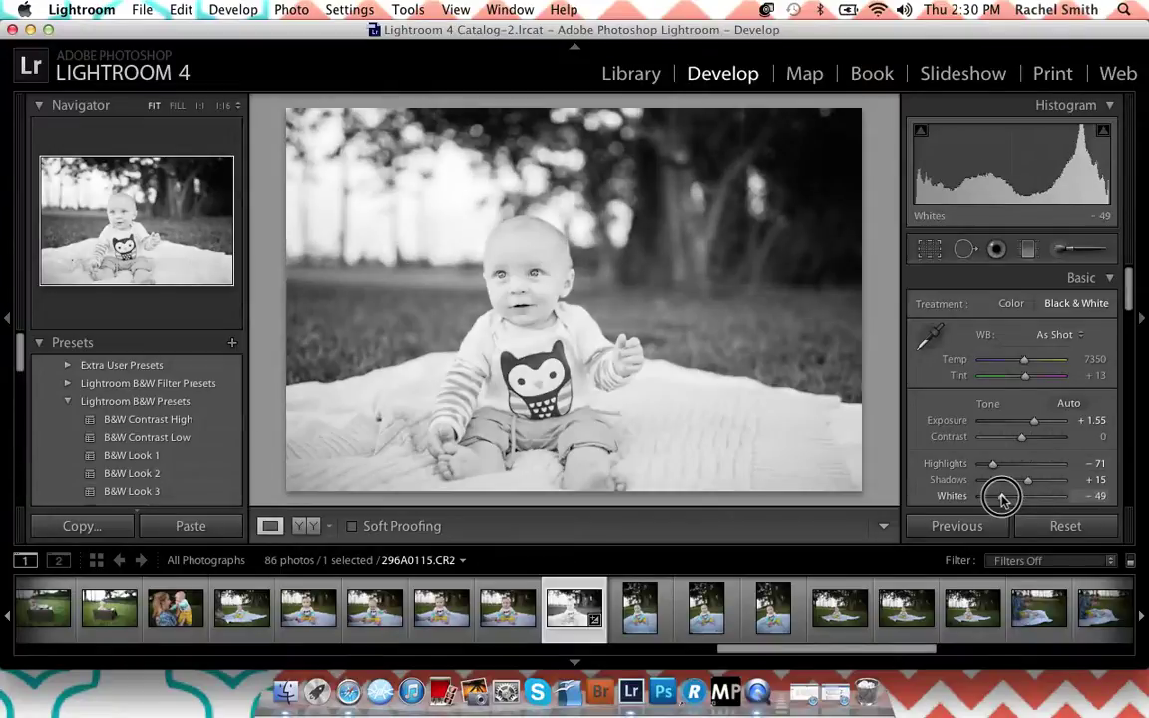
pyautogui.moveTo(1022, 437); pyautogui.dragTo(1038, 422)
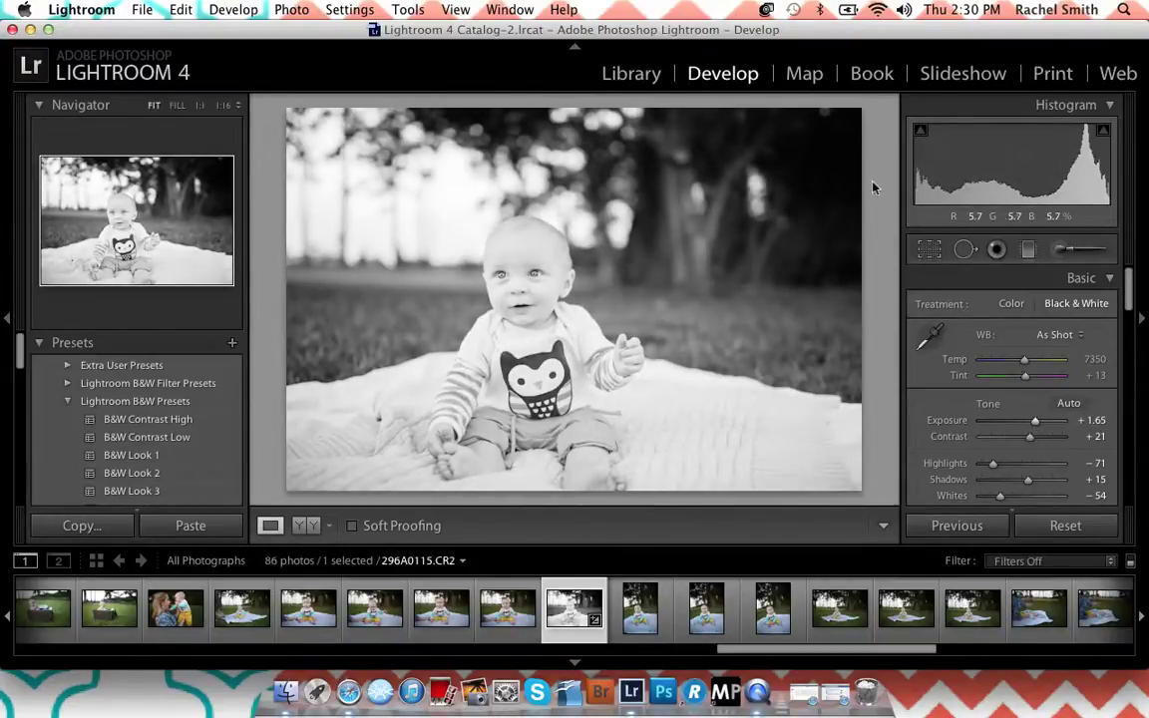
# Step: Raise the black-and-white baby photo's shadows to +39
pyautogui.scroll(-15, 947, 399)
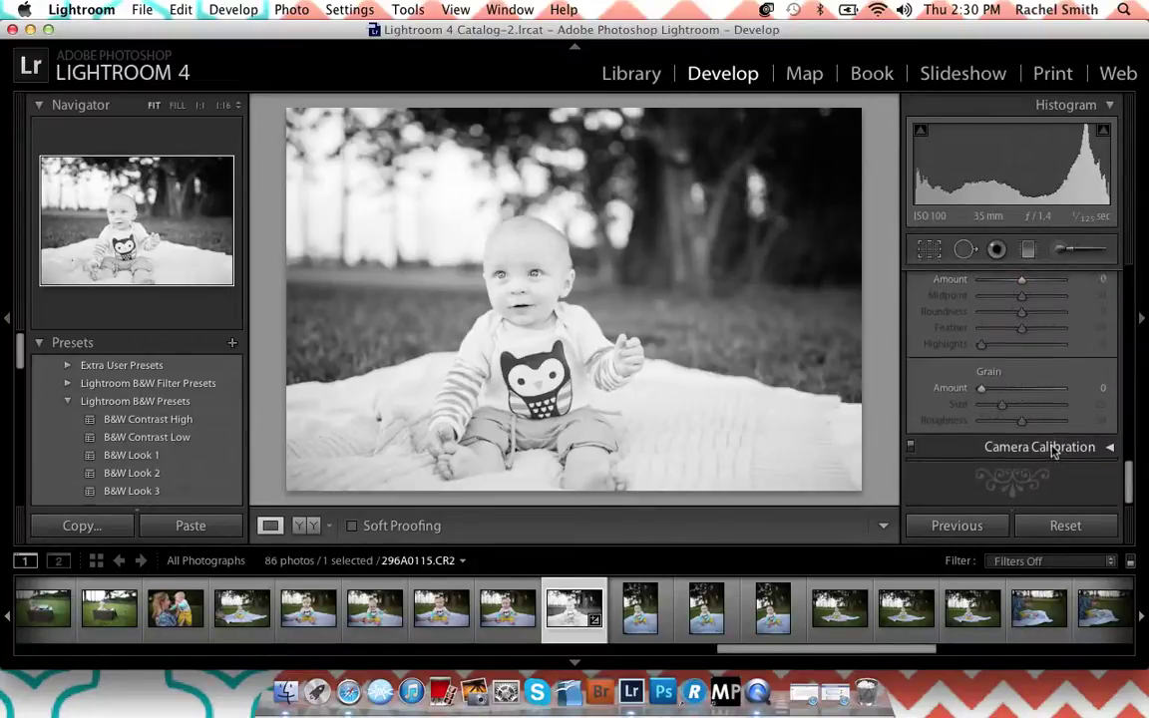
pyautogui.scroll(15, 1038, 429)
pyautogui.scroll(-2, 1038, 429)
pyautogui.click(1031, 421)
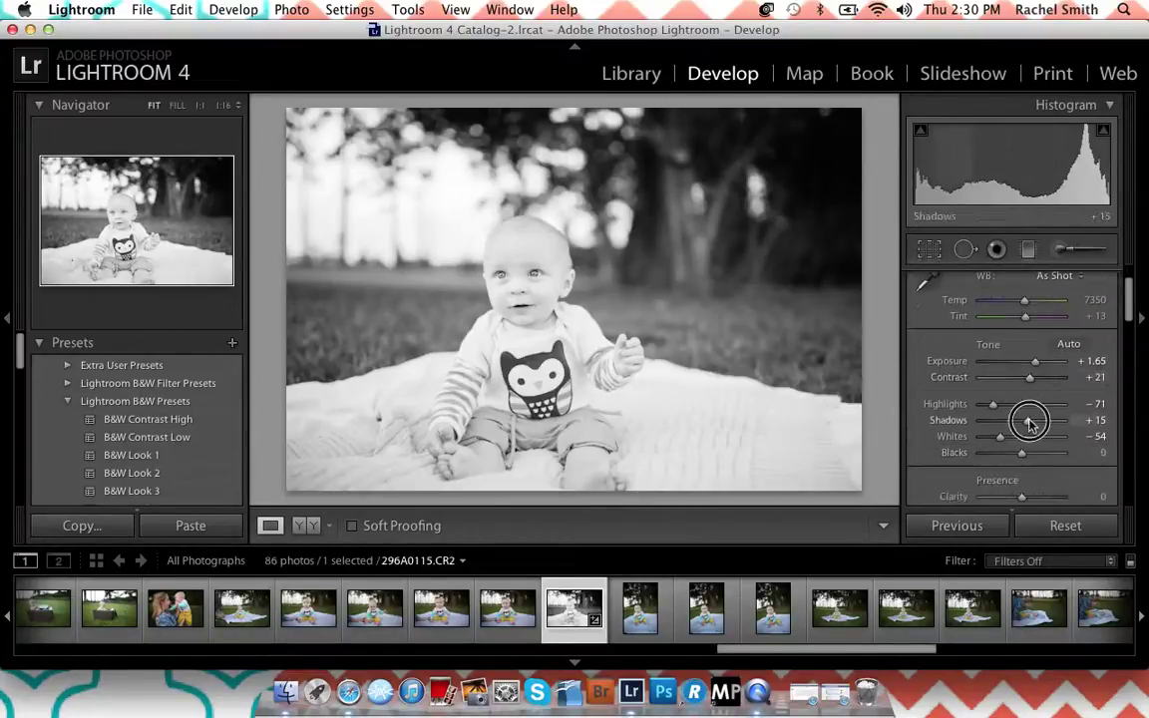
pyautogui.moveTo(1030, 421)
pyautogui.mouseDown()
pyautogui.moveTo(1019, 413)
pyautogui.moveTo(1061, 421)
pyautogui.moveTo(1037, 420)
pyautogui.mouseUp()
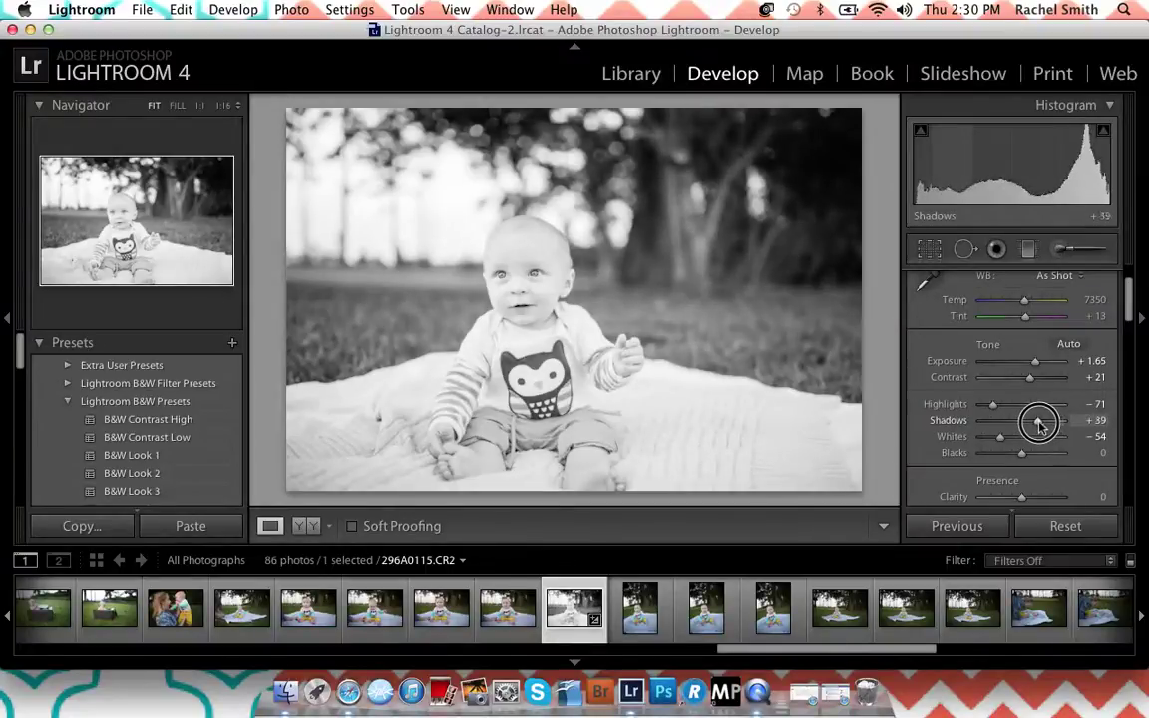
# Step: Activate the Adjustment Brush and reset its saturation to 0
pyautogui.click(1059, 252)
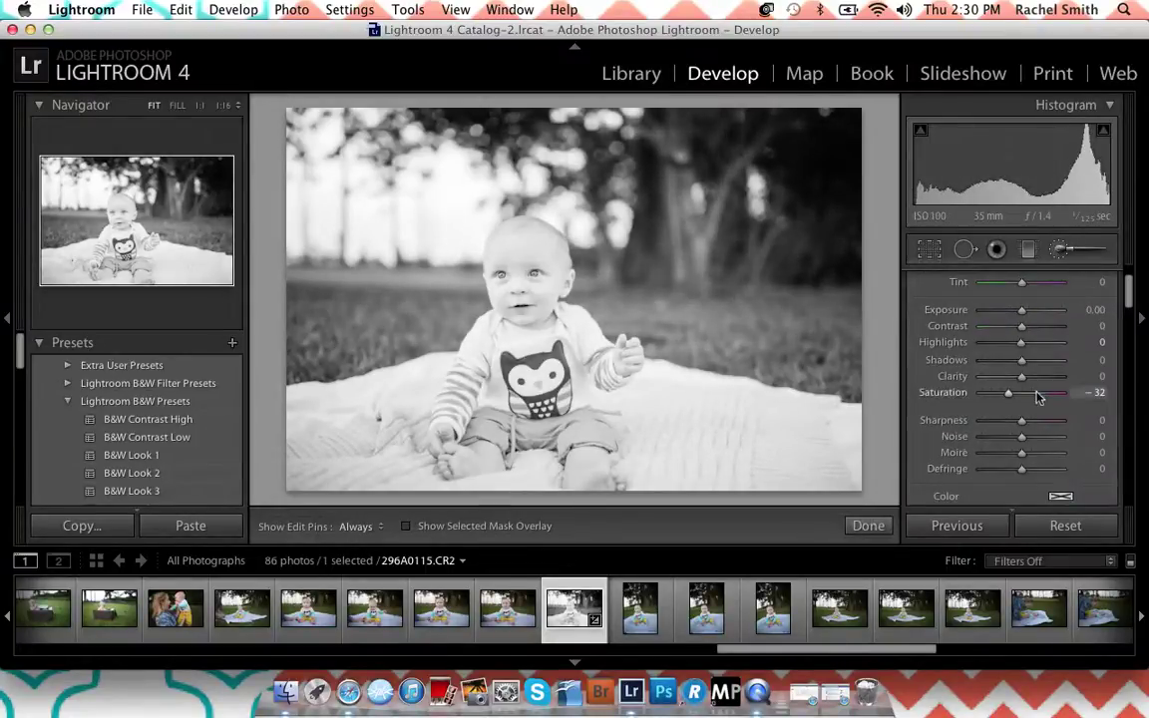
pyautogui.click(1028, 402)
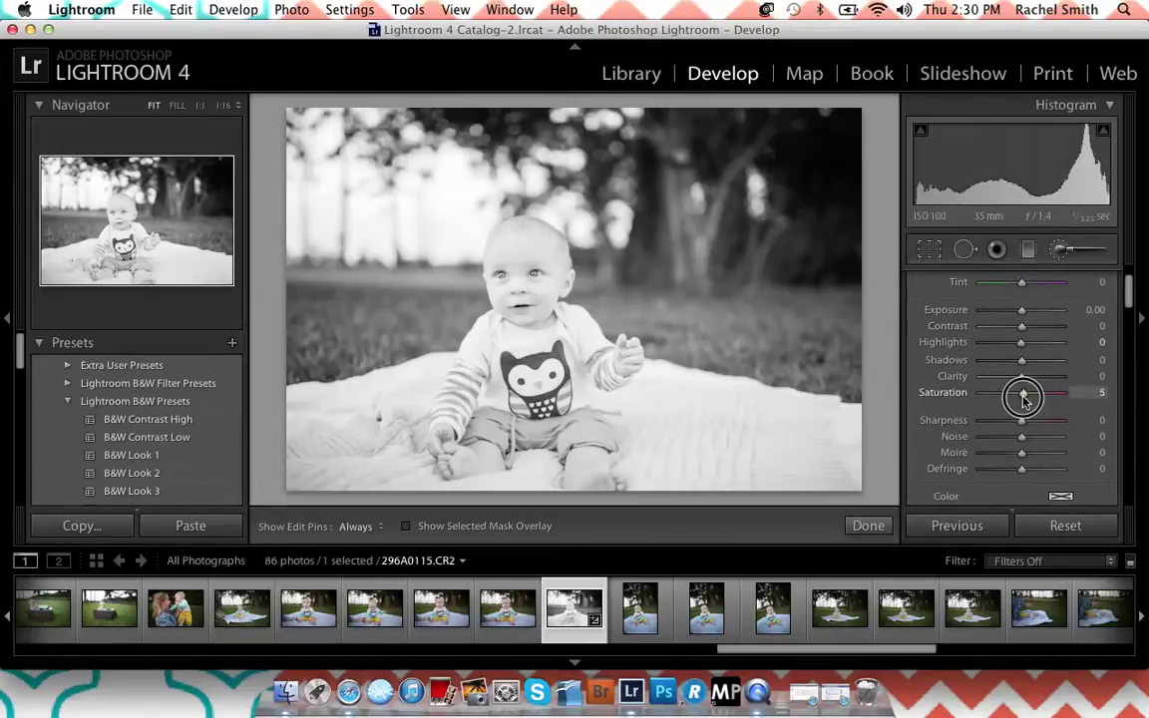
pyautogui.moveTo(1024, 399); pyautogui.dragTo(1022, 400)
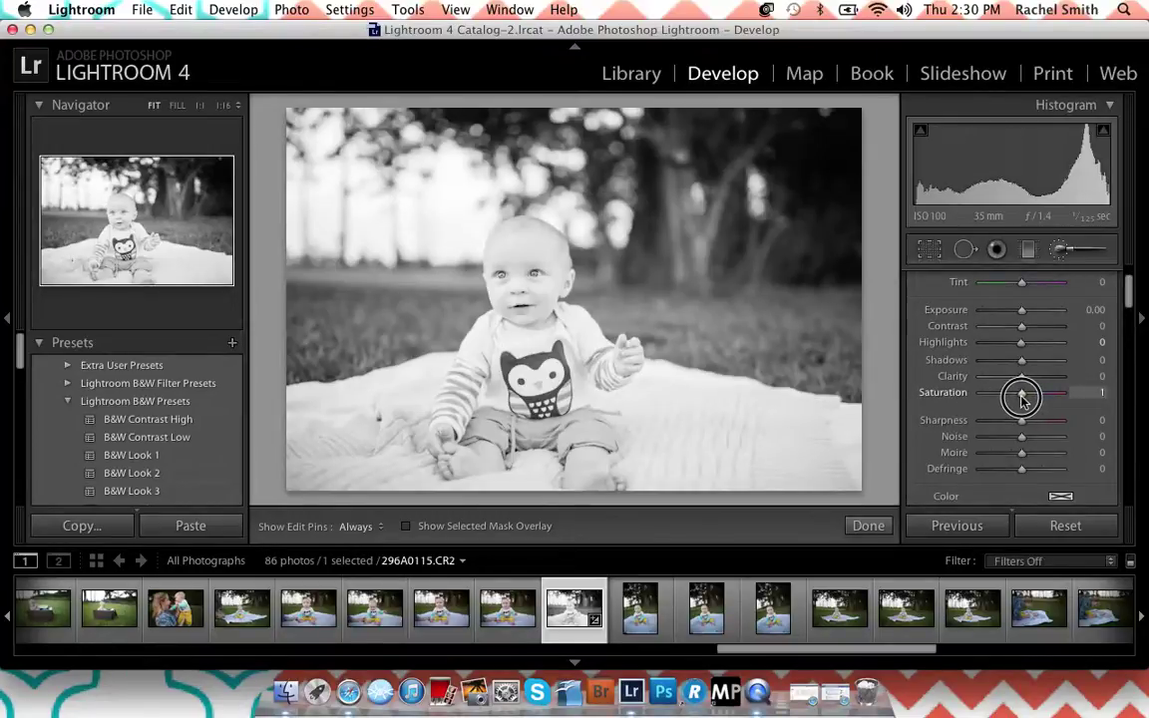
pyautogui.scroll(2, 1059, 341)
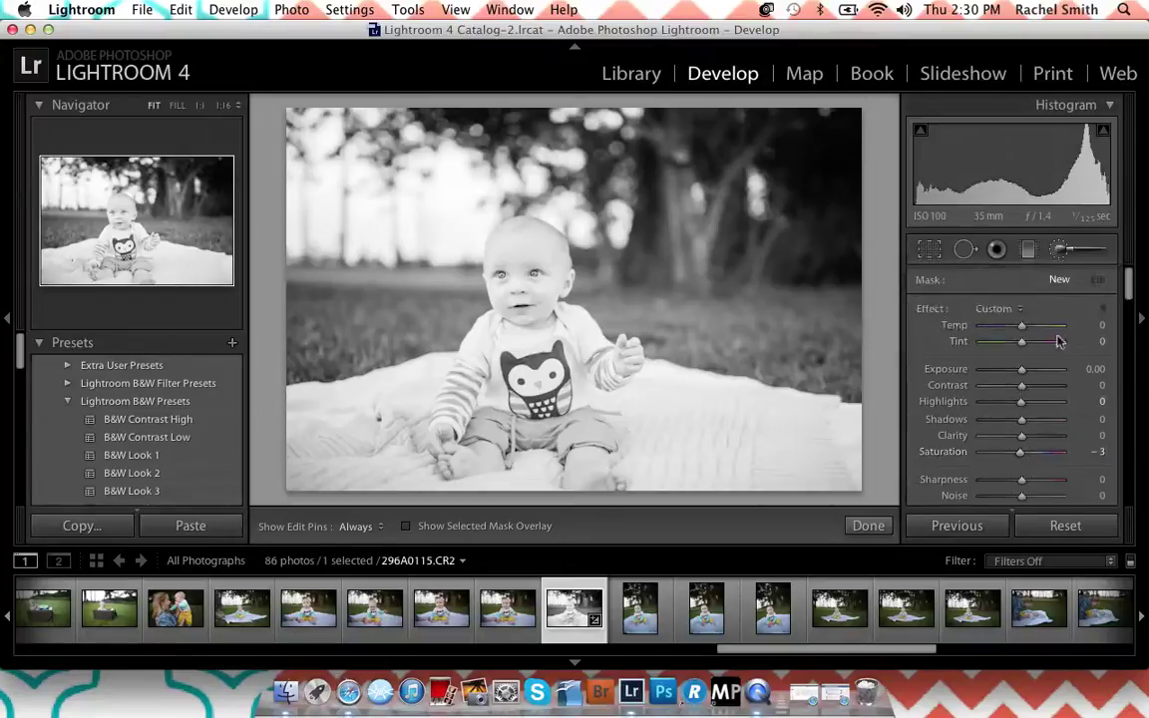
pyautogui.click(1019, 455)
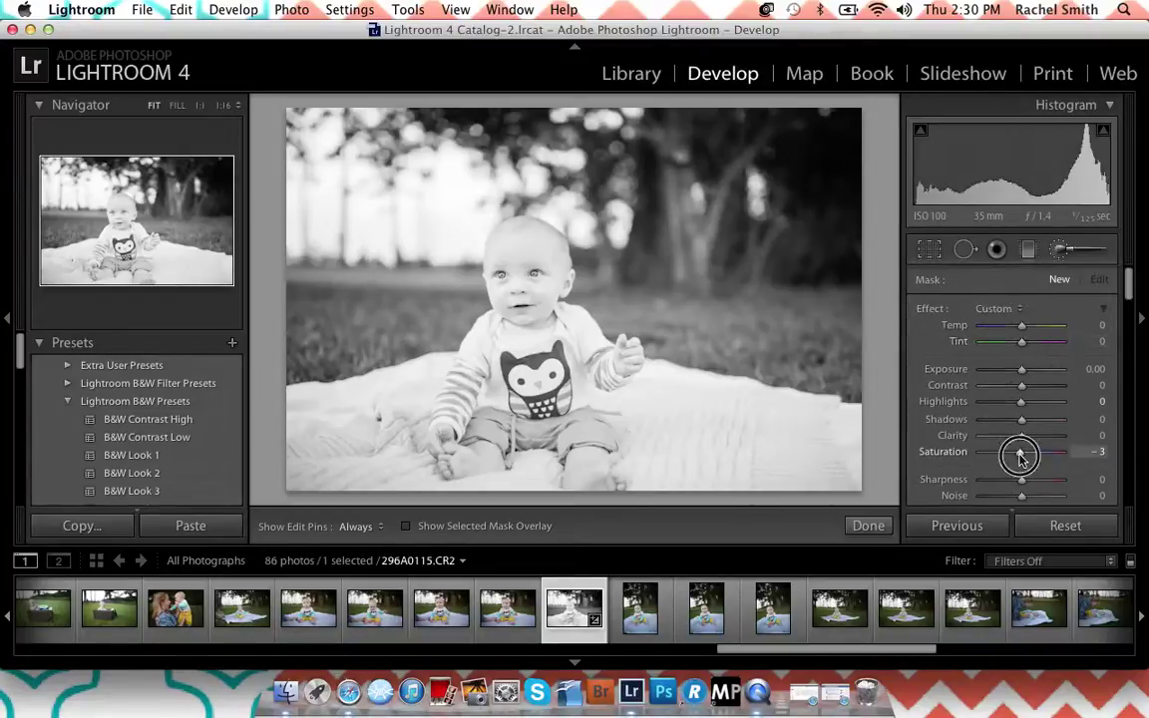
pyautogui.moveTo(1019, 455); pyautogui.dragTo(1022, 455)
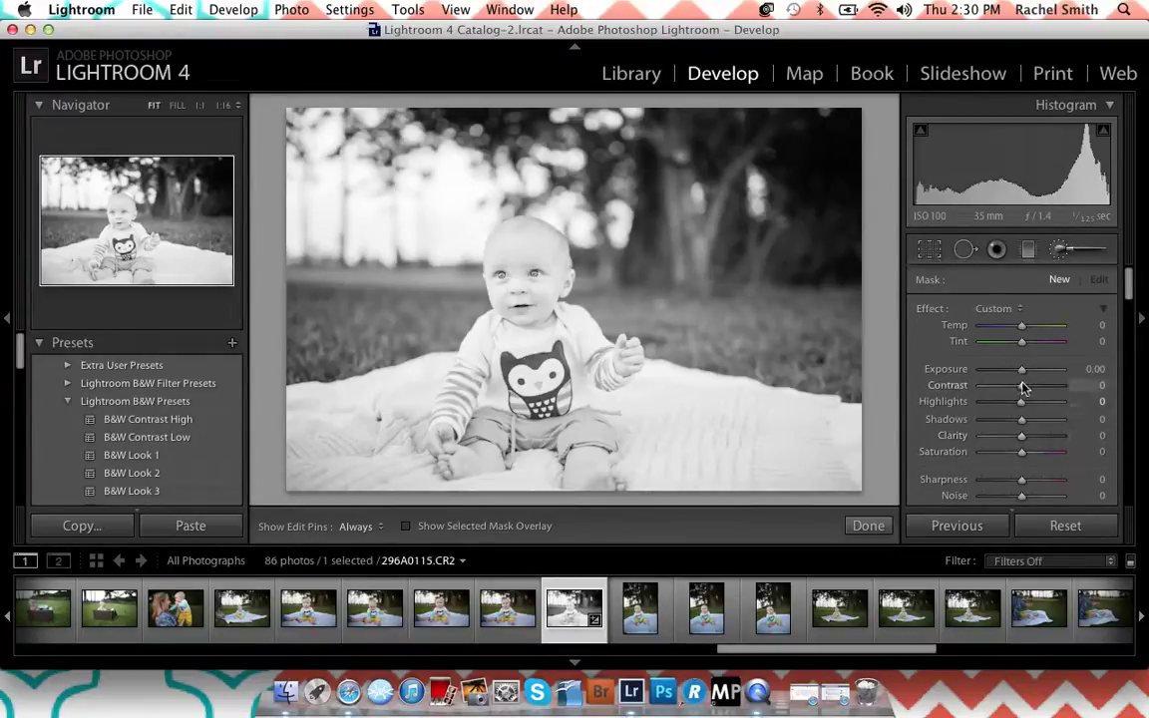
# Step: Set the brush's shadows to 30 and paint over the dark trees in the photo's upper-right corner
pyautogui.moveTo(1026, 421); pyautogui.dragTo(1034, 420)
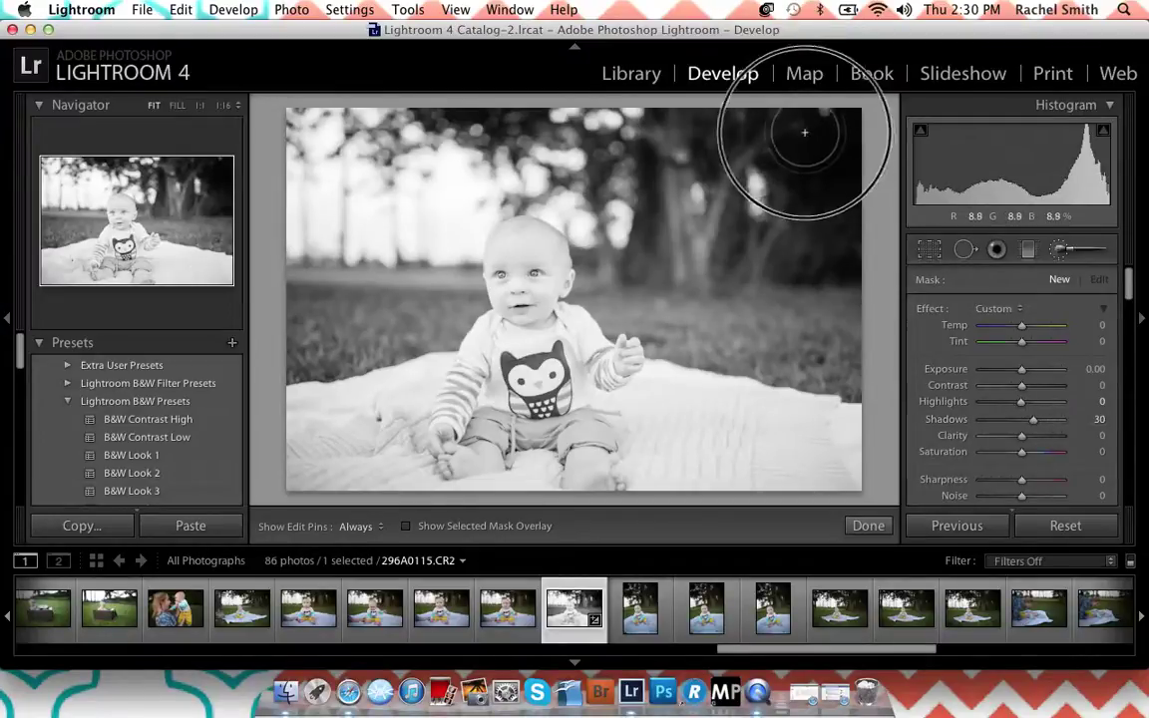
pyautogui.press('h')
pyautogui.click(803, 130)
pyautogui.press('h')
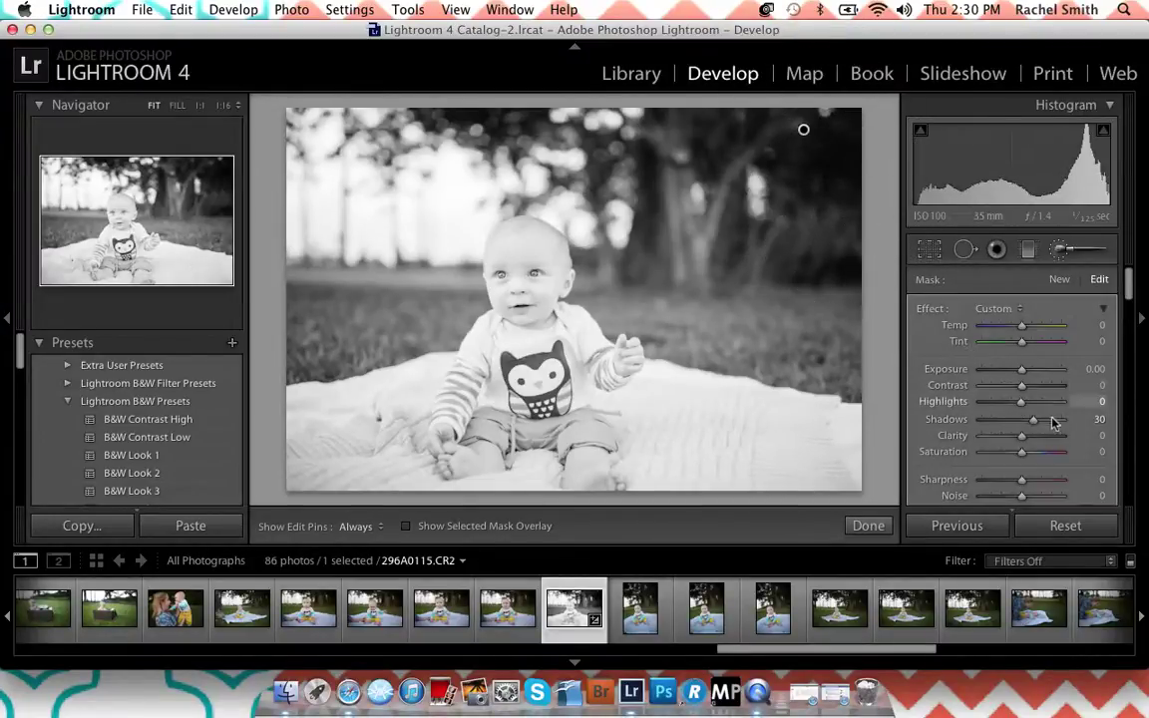
# Step: Increase the brushed tree area's shadows to 48 and finish the brush adjustment
pyautogui.moveTo(1033, 420); pyautogui.dragTo(1045, 422)
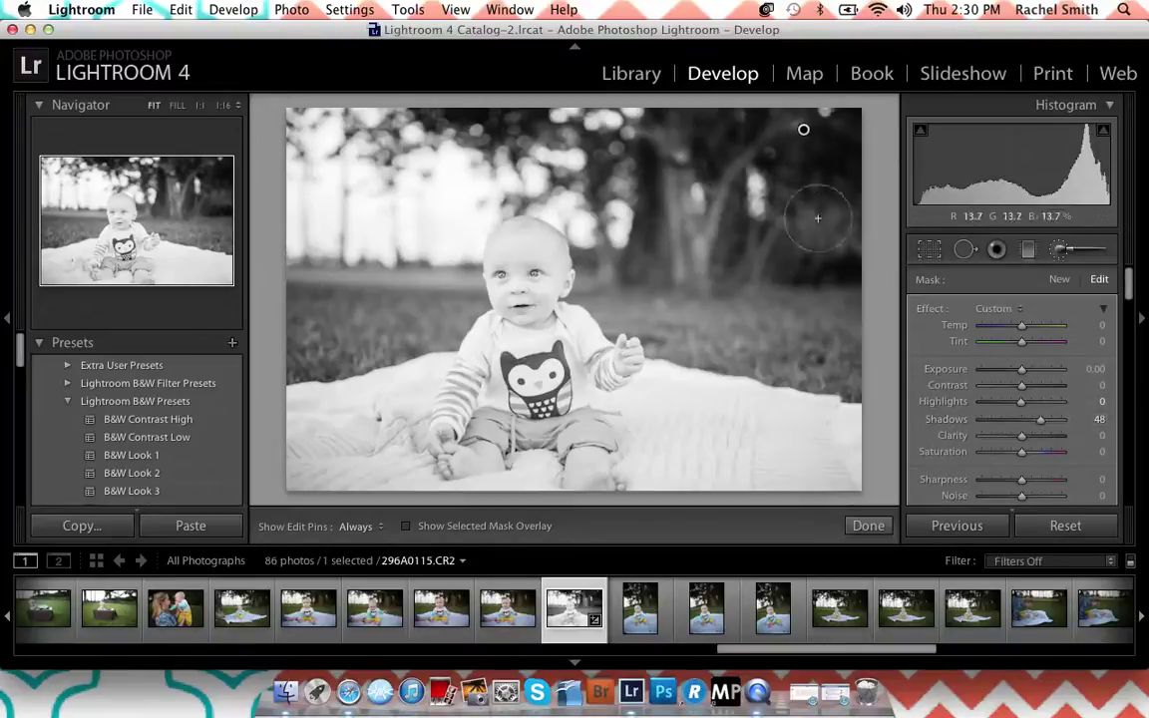
pyautogui.press('h')
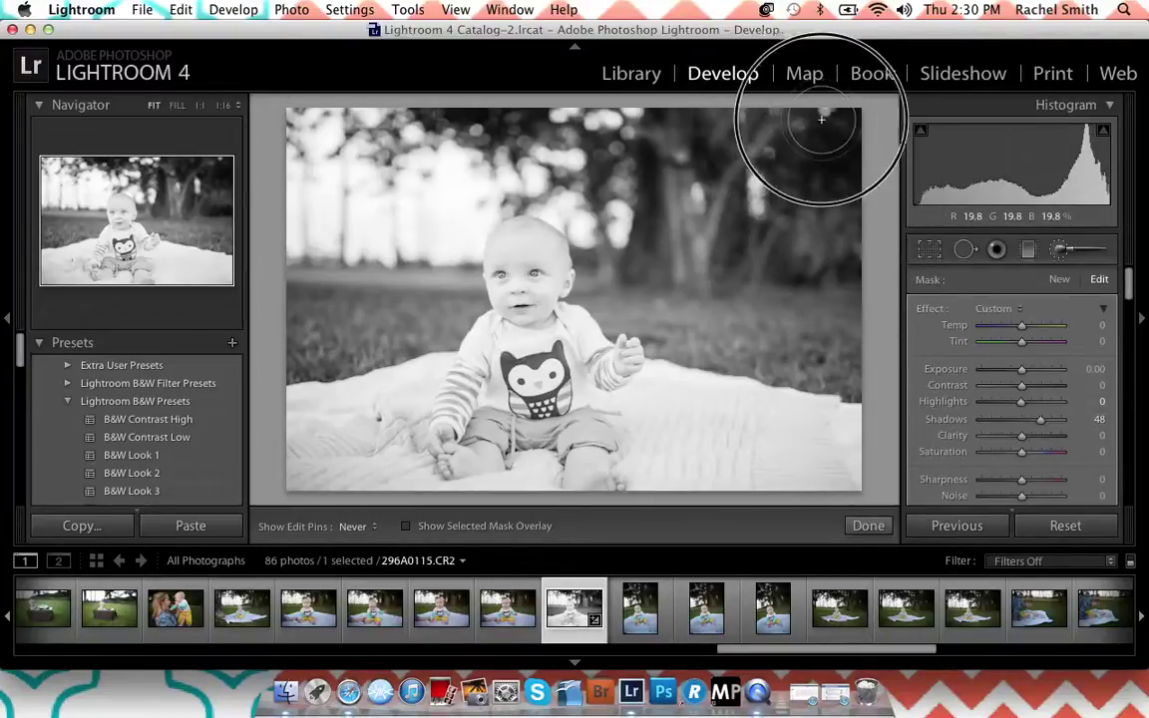
pyautogui.press('h')
pyautogui.click(866, 525)
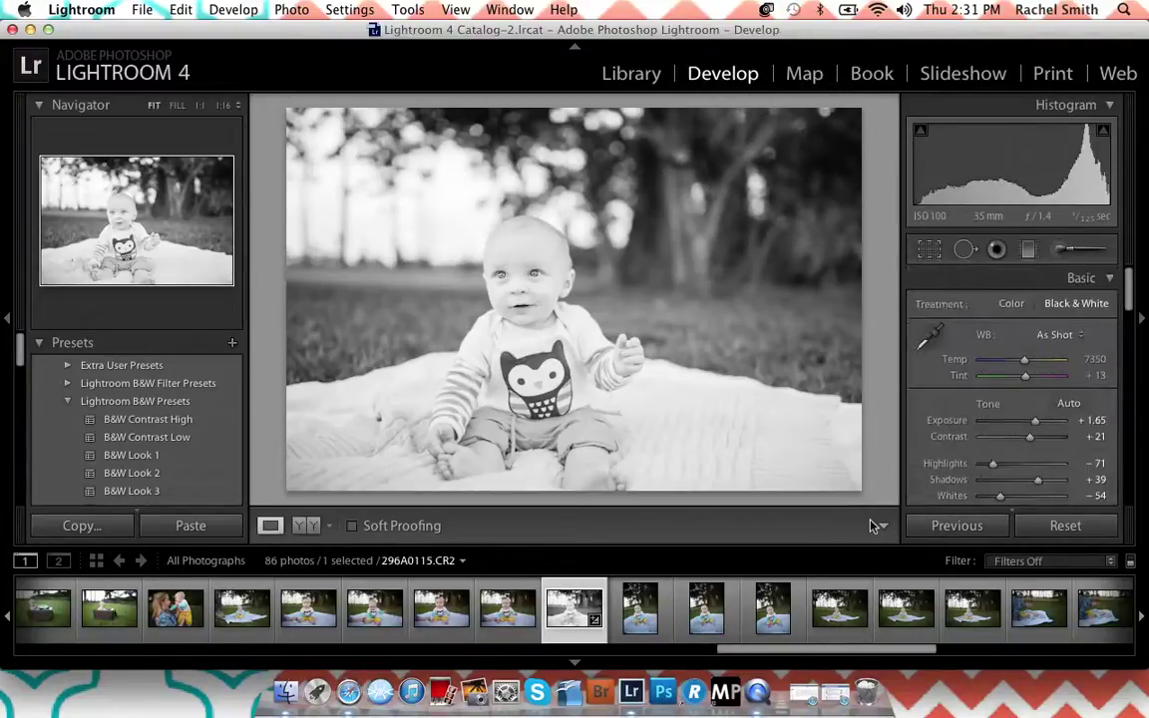
# Step: Set the whole photo's shadows to +45 and lower its exposure to +1.55
pyautogui.moveTo(1038, 480)
pyautogui.mouseDown()
pyautogui.moveTo(1026, 479)
pyautogui.moveTo(1037, 475)
pyautogui.mouseUp()
pyautogui.moveTo(1035, 420); pyautogui.dragTo(1034, 420)
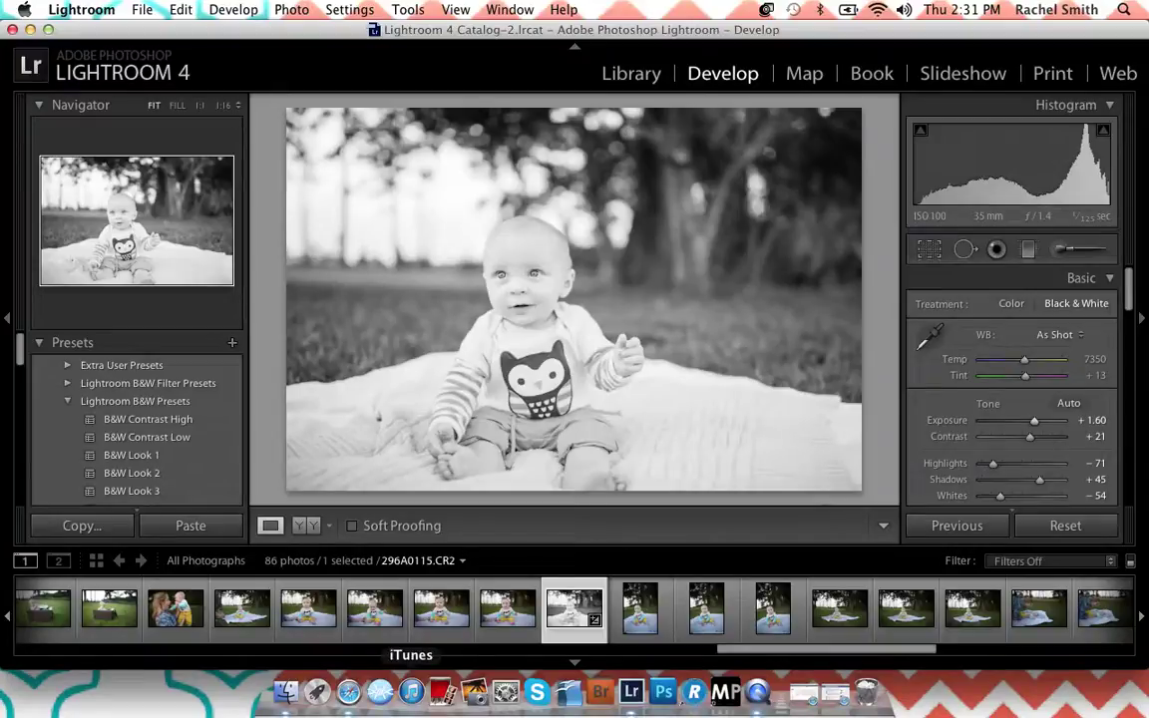
pyautogui.click(1036, 424)
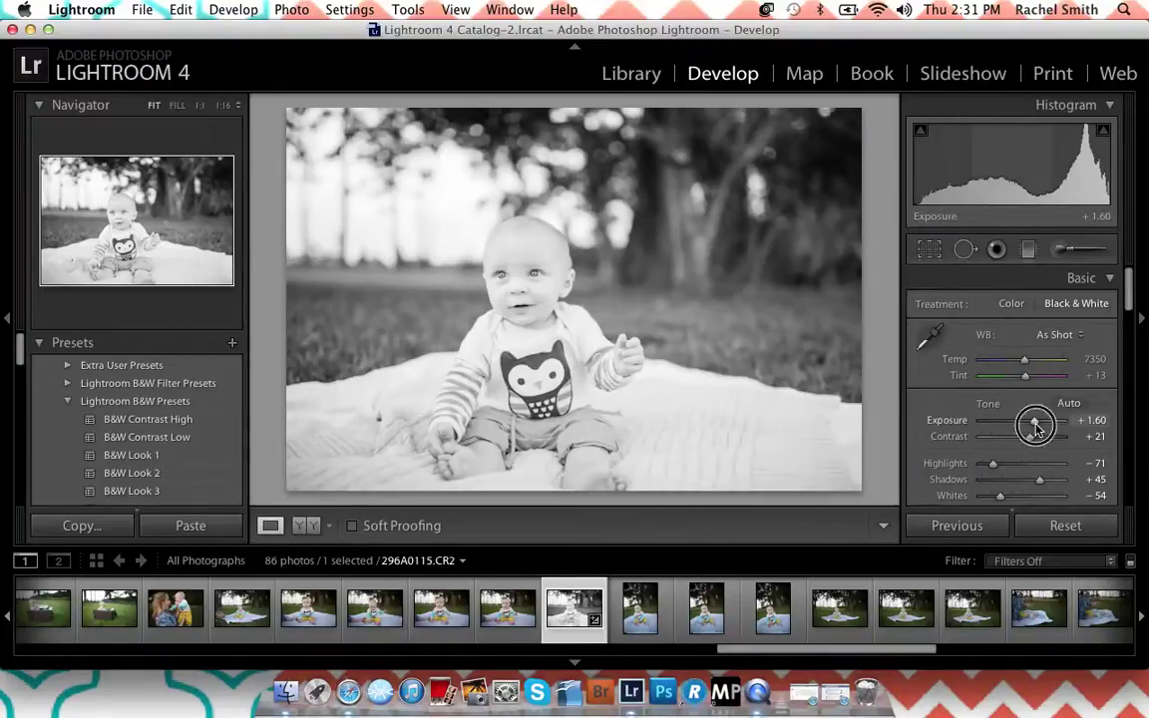
pyautogui.moveTo(1036, 424); pyautogui.dragTo(1035, 424)
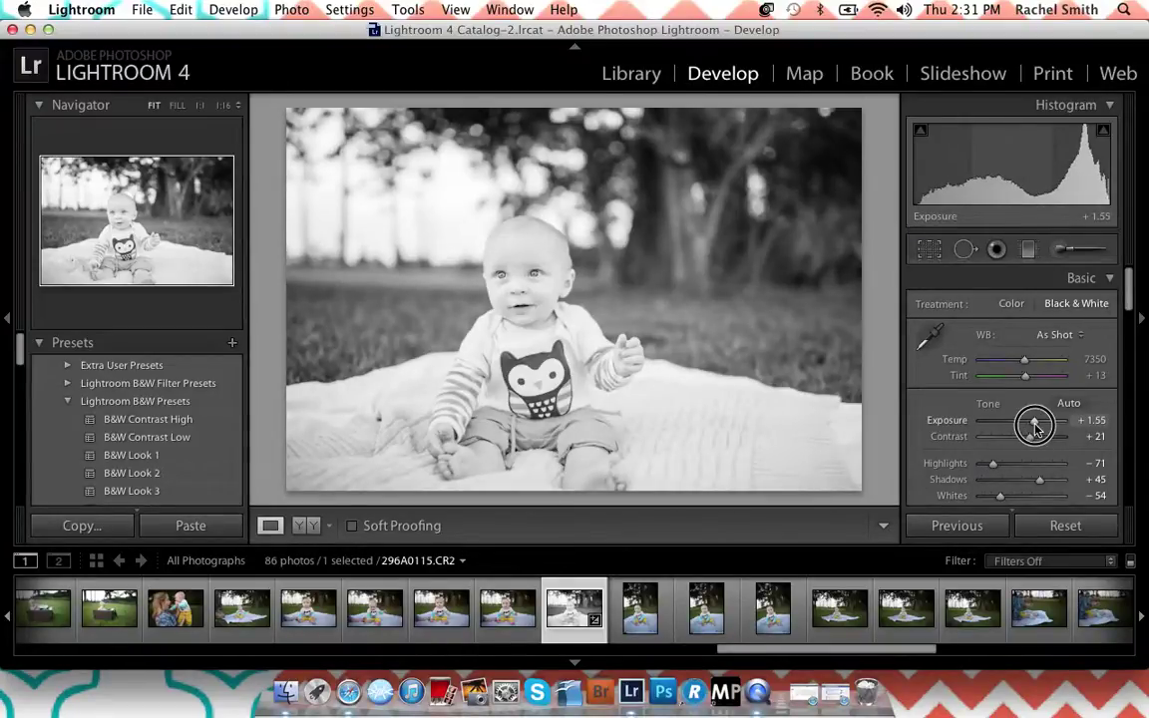